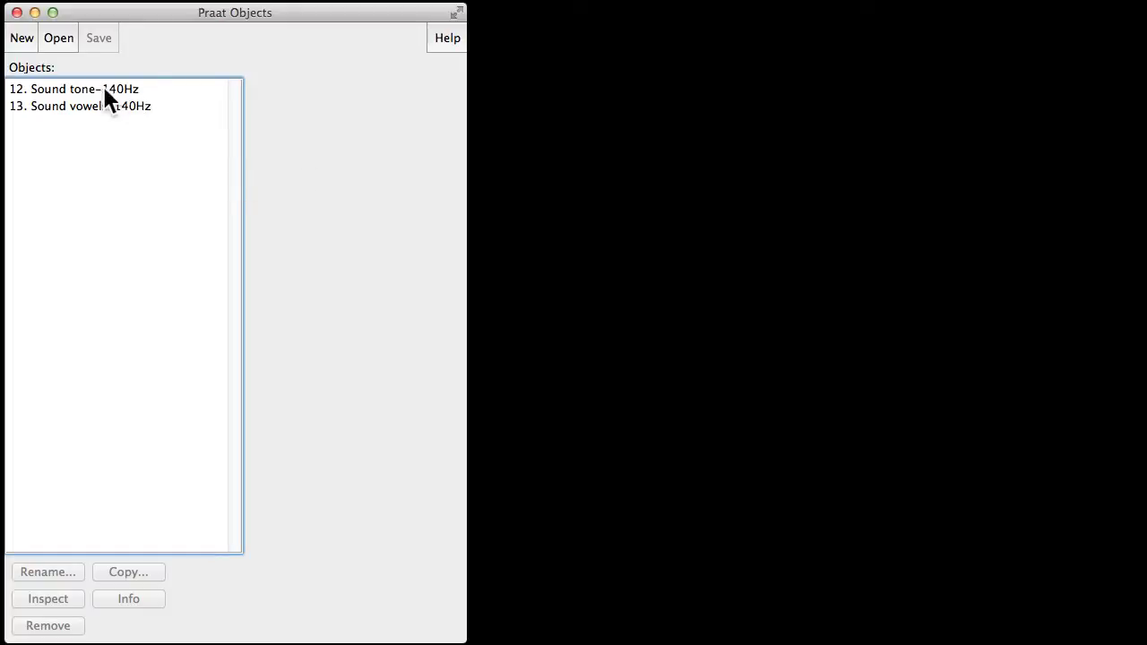
Select 'Sound tone-140Hz' in the Objects list, closing the Open menu without using it.
click(58, 37)
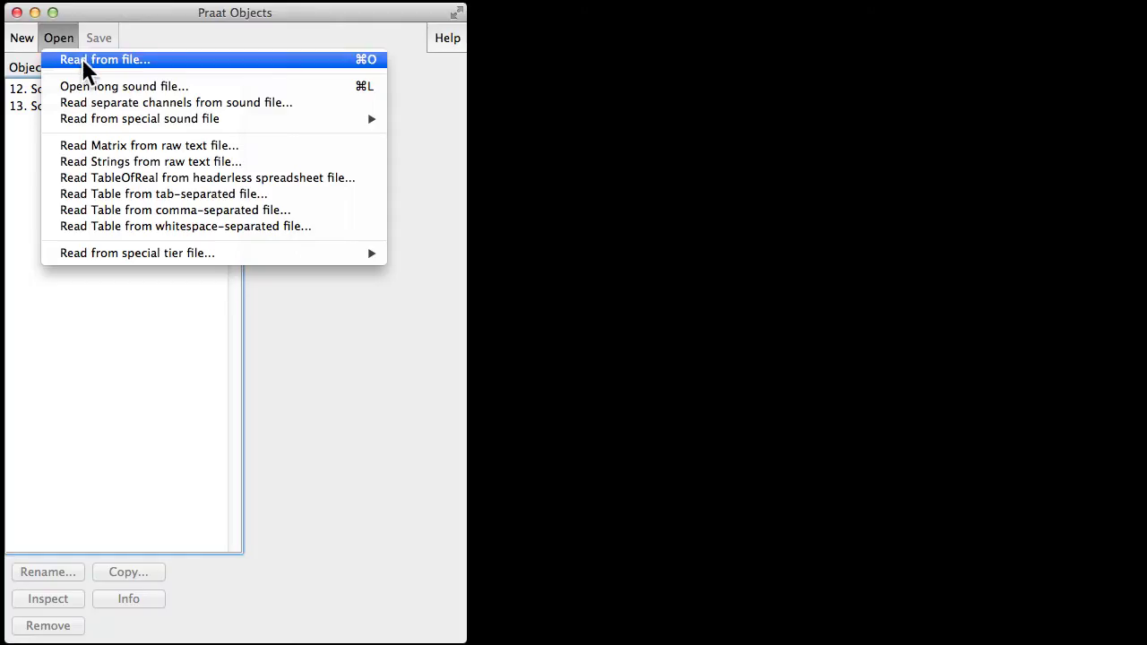
click(72, 320)
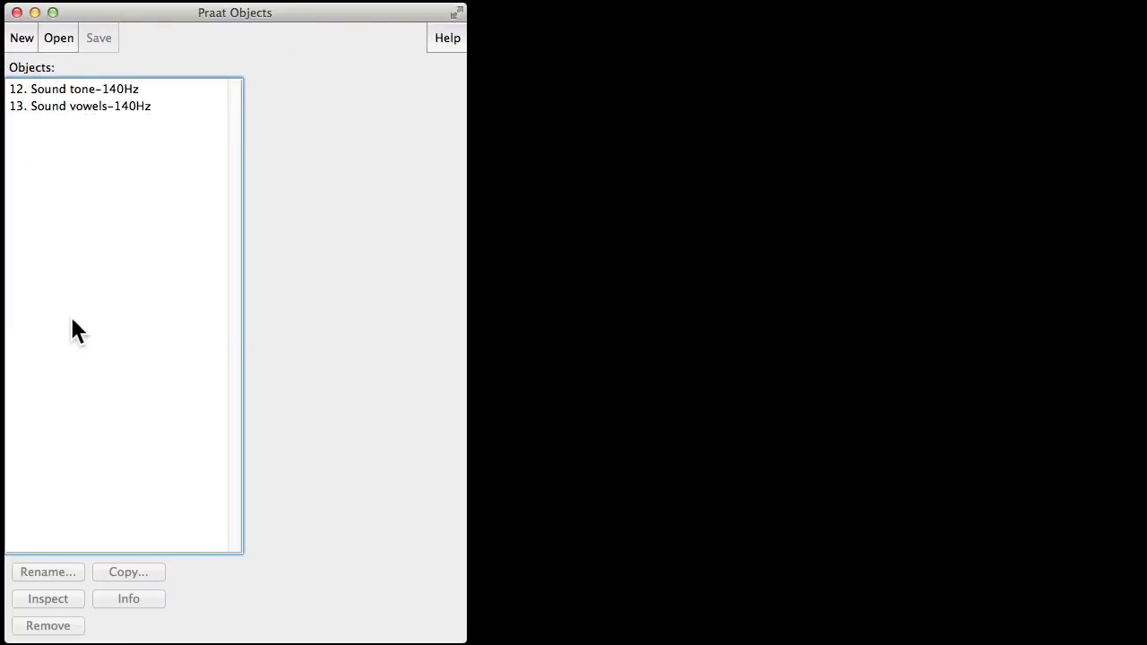
click(114, 89)
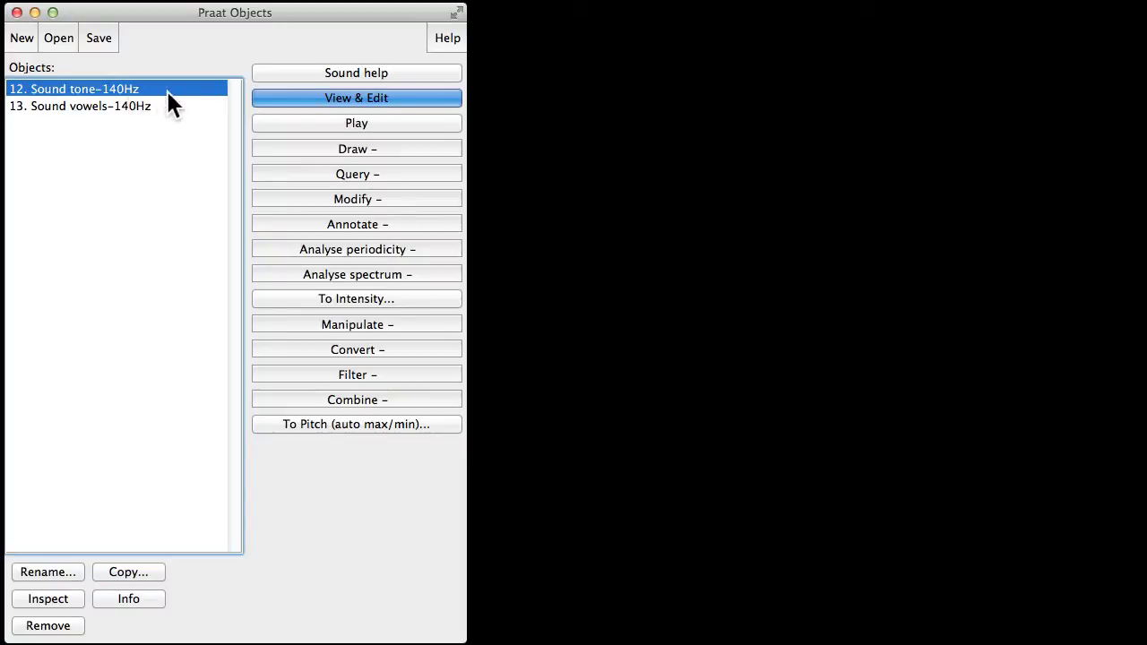
Open the tone in the sound editor, centre its window, and play the 140 Hz tone.
click(289, 99)
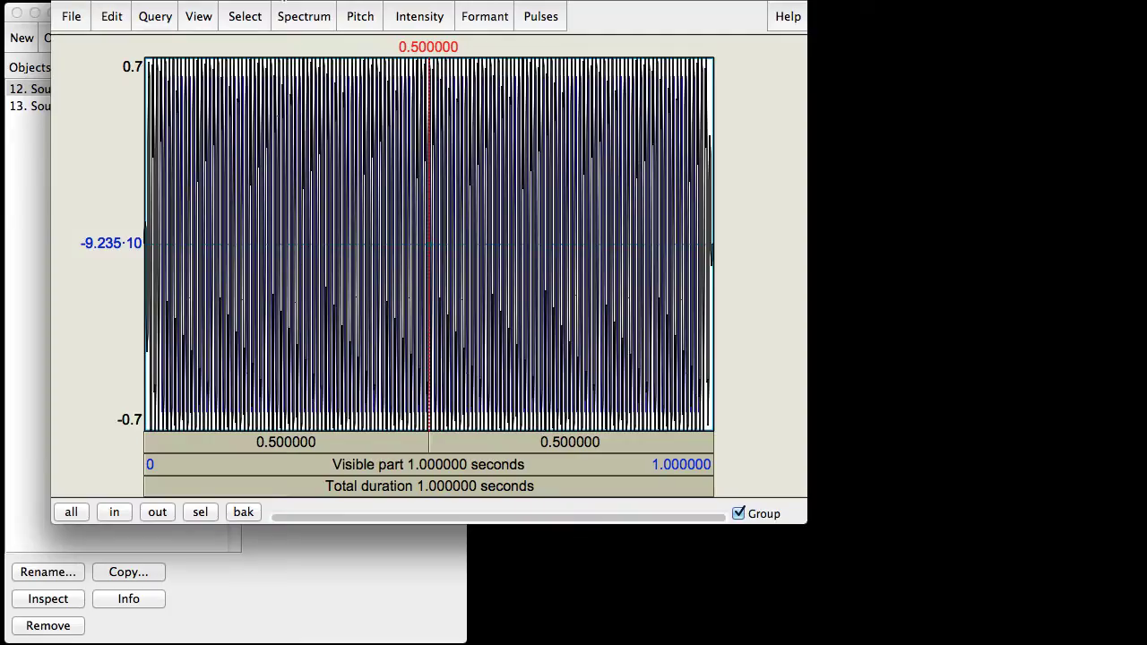
drag(277, 2, 440, 47)
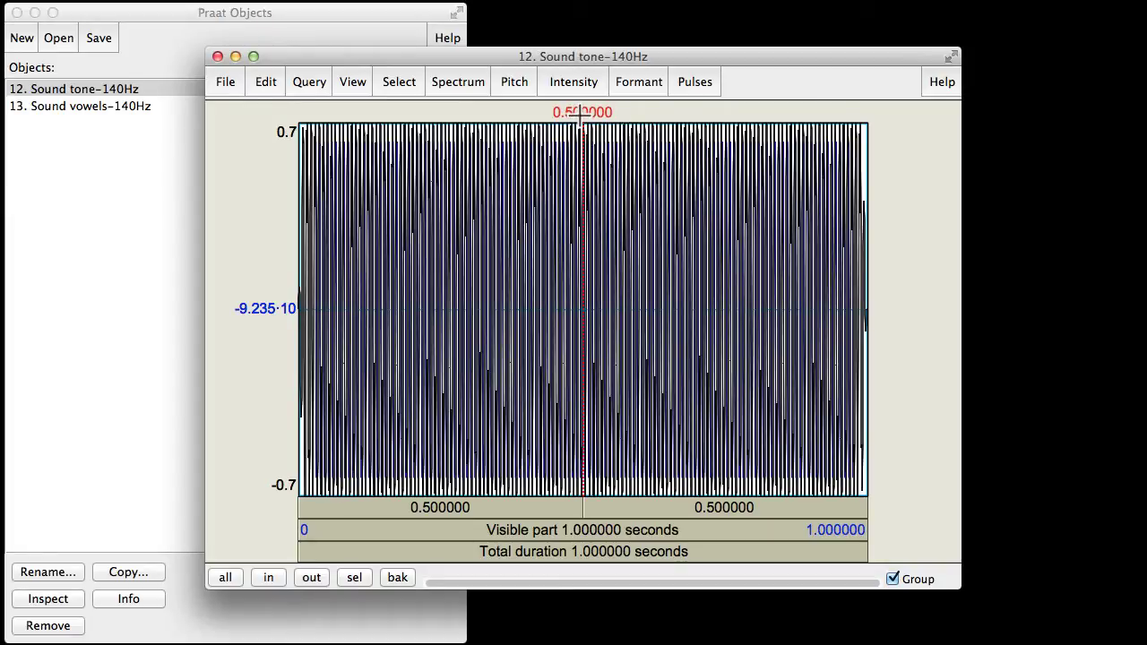
key(Tab)
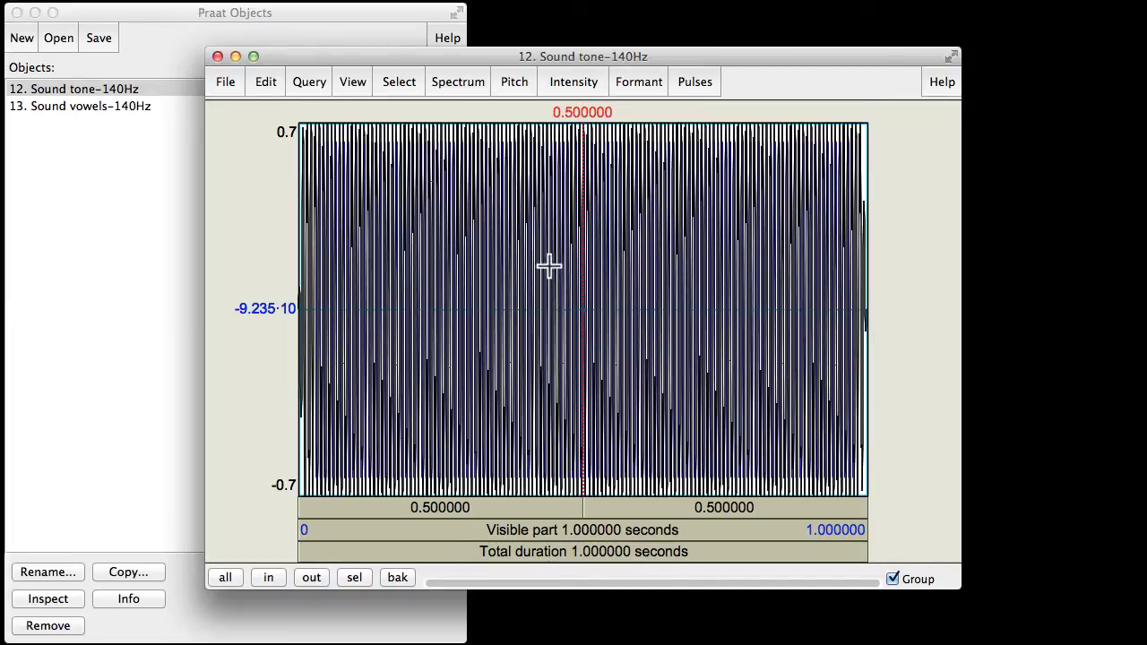
key(shift+Tab)
Zoom the tone waveform to a 0.094 s stretch and turn off Show pulses.
drag(503, 222, 559, 242)
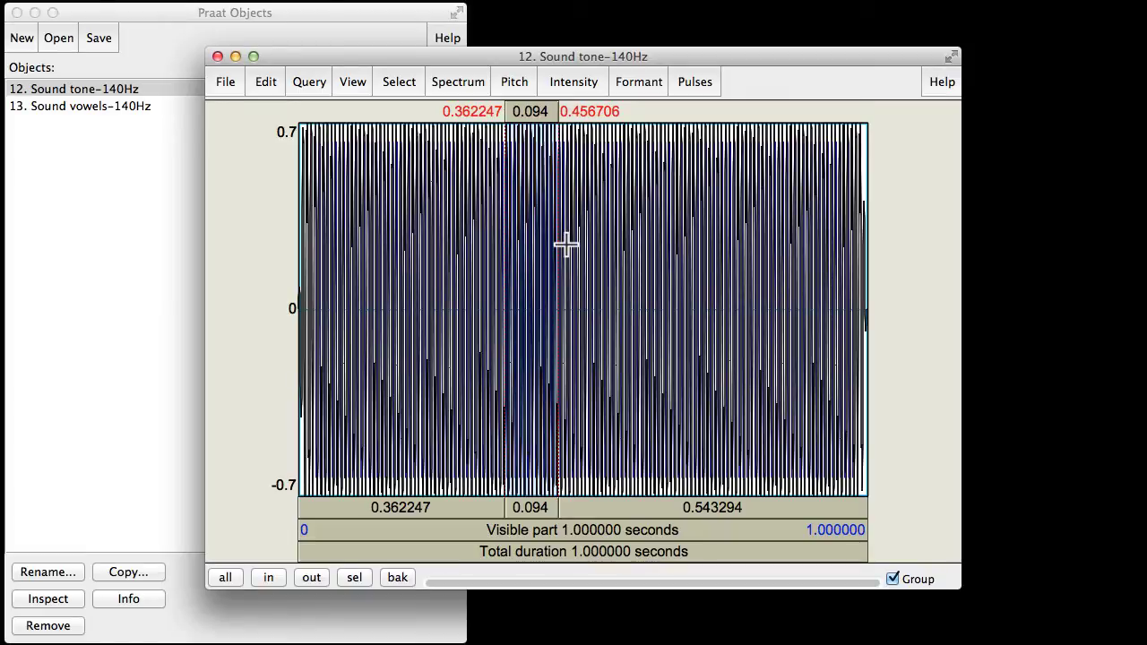
key(super+n)
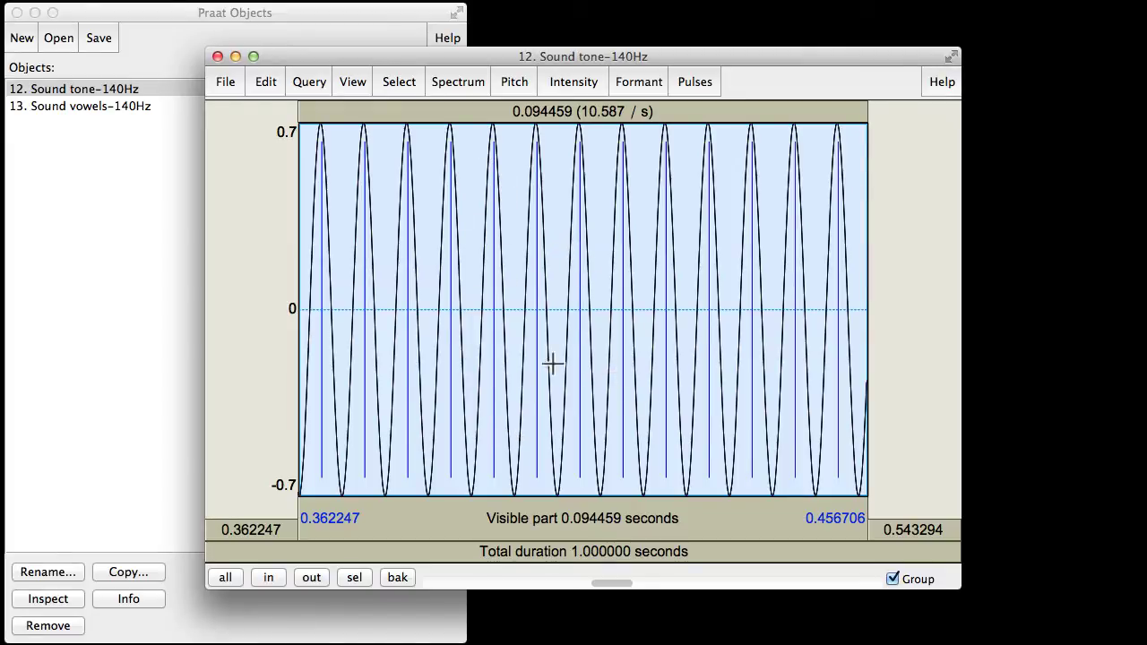
click(697, 81)
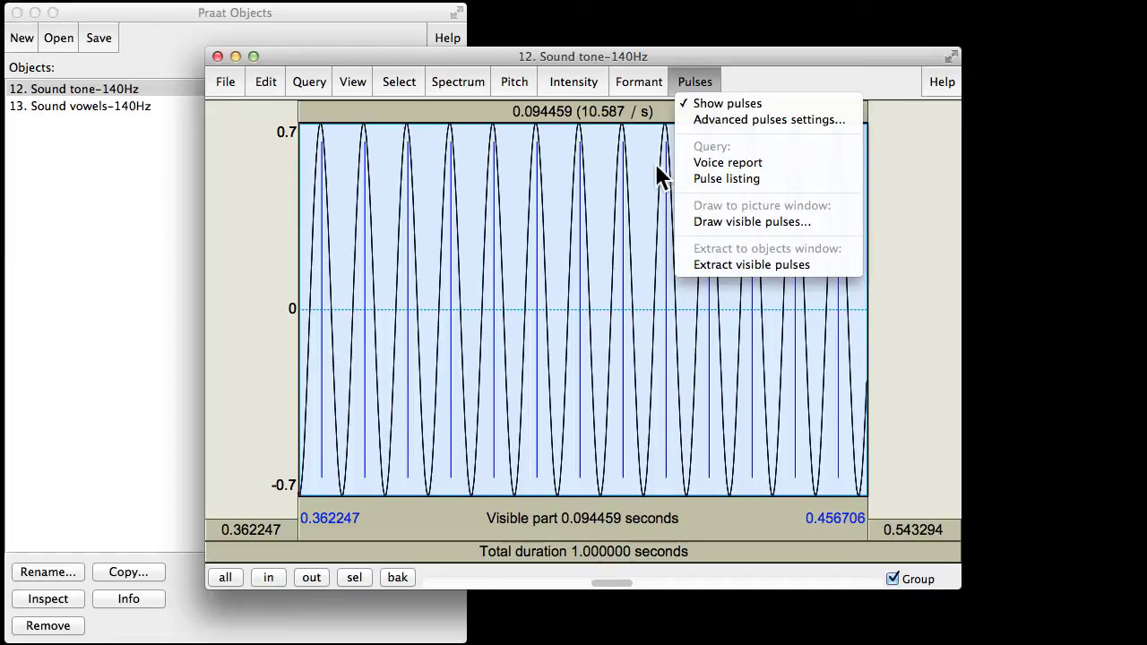
click(696, 101)
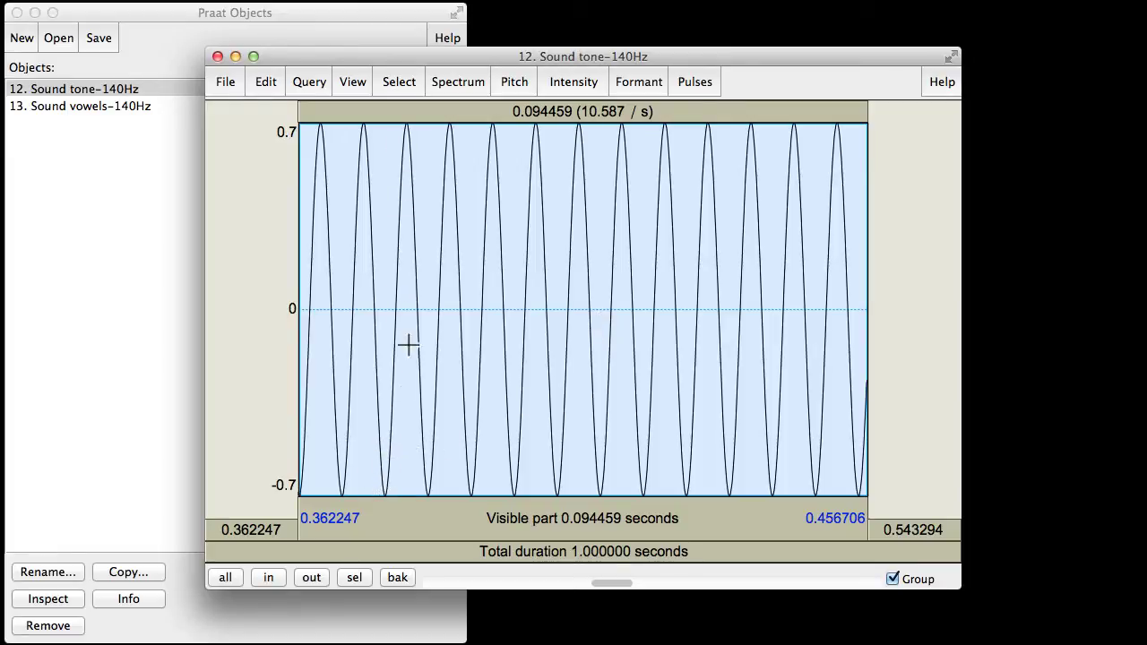
Re-enable Show pulses and zoom the tone to 0.377–0.415 s, about five cycles.
click(695, 81)
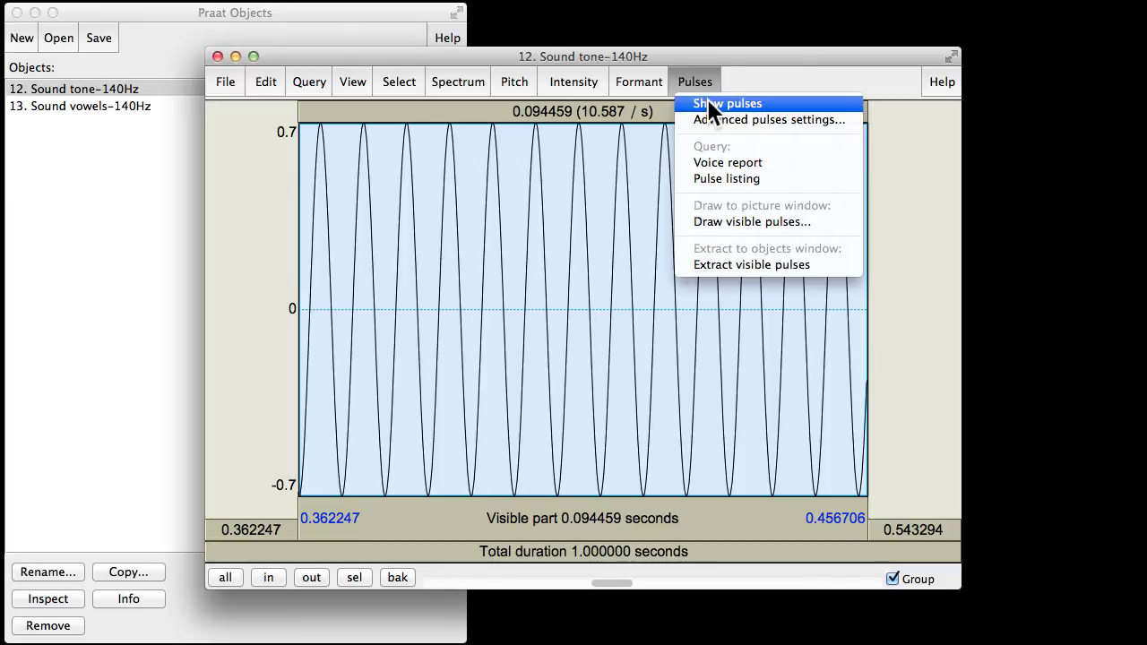
click(707, 104)
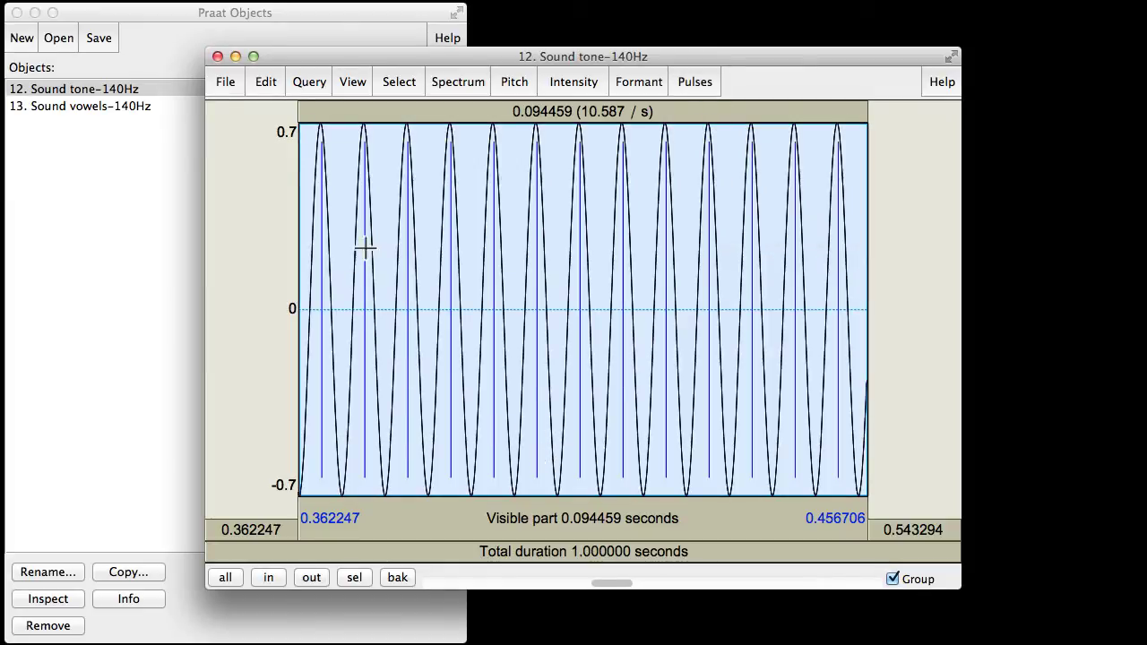
drag(389, 221, 617, 270)
key(super+n)
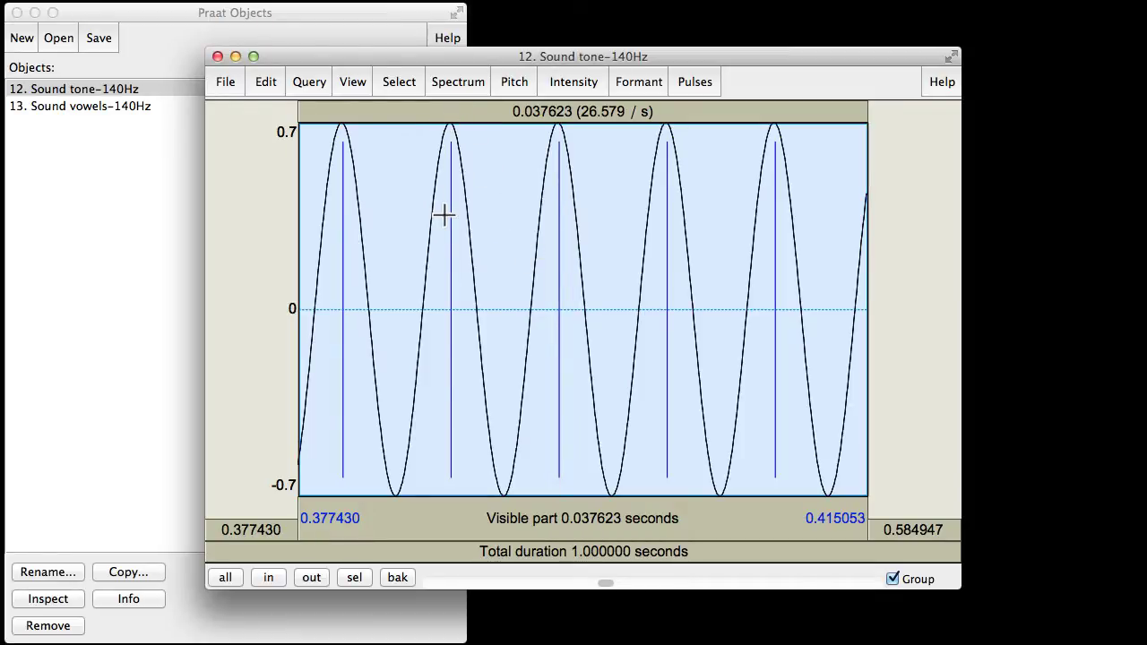
Select roughly one tone cycle (about 0.0073 s) and place the cursor at 0.400240 s.
drag(449, 218, 774, 310)
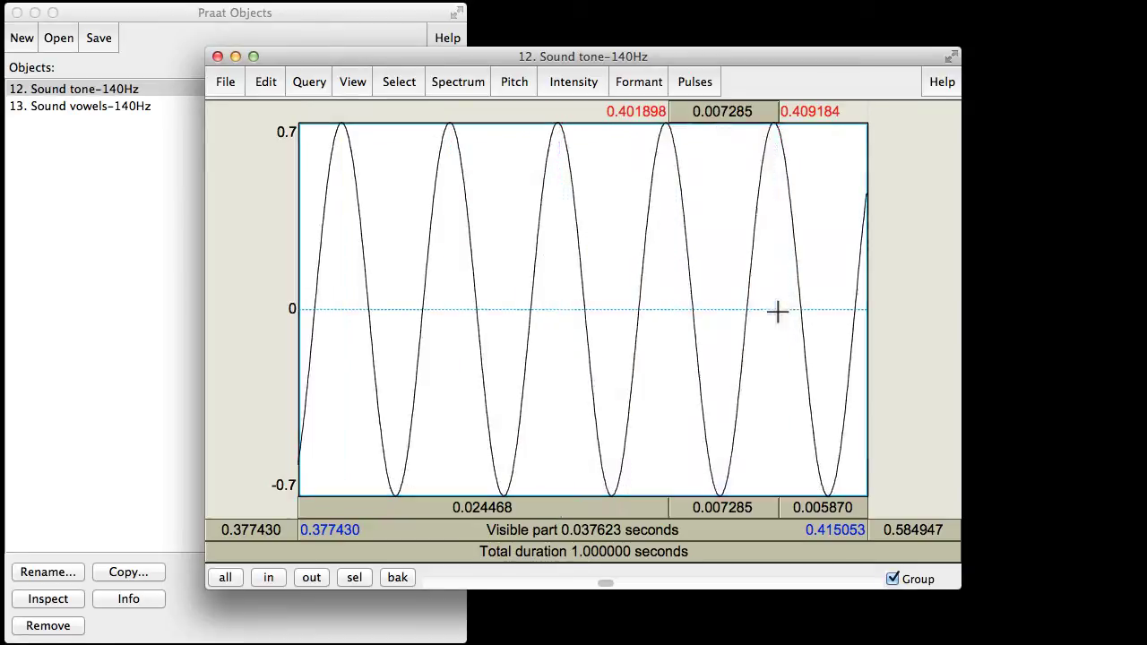
click(643, 323)
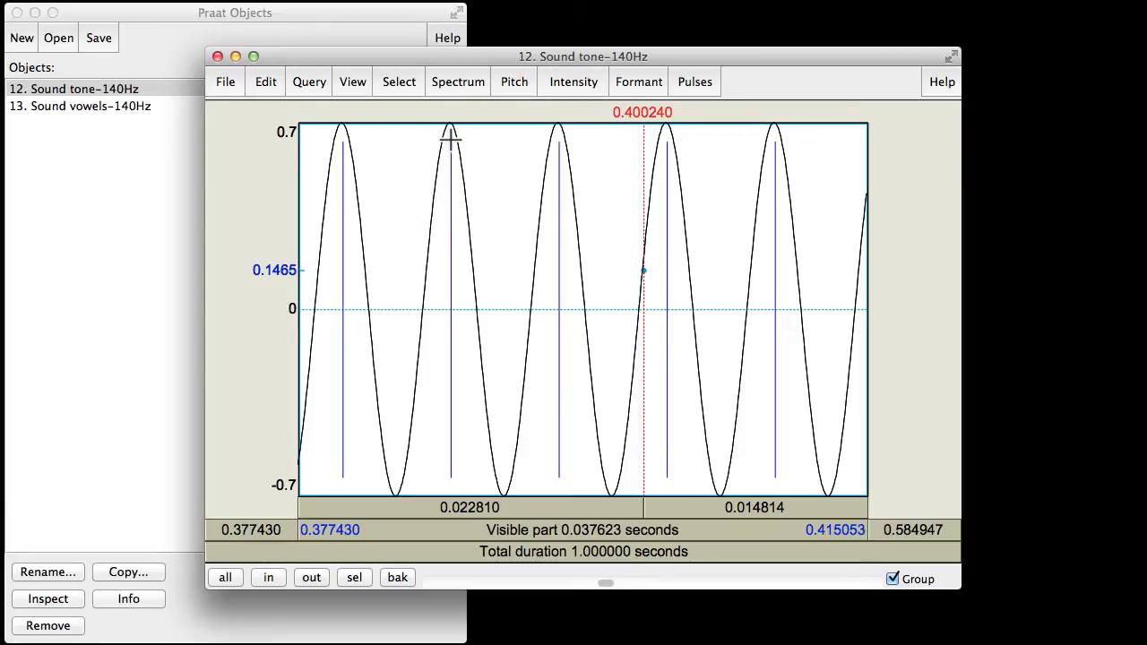
Select one period, 0.387564–0.394613 s (0.007049 s), and move the R console alongside.
drag(453, 142, 558, 201)
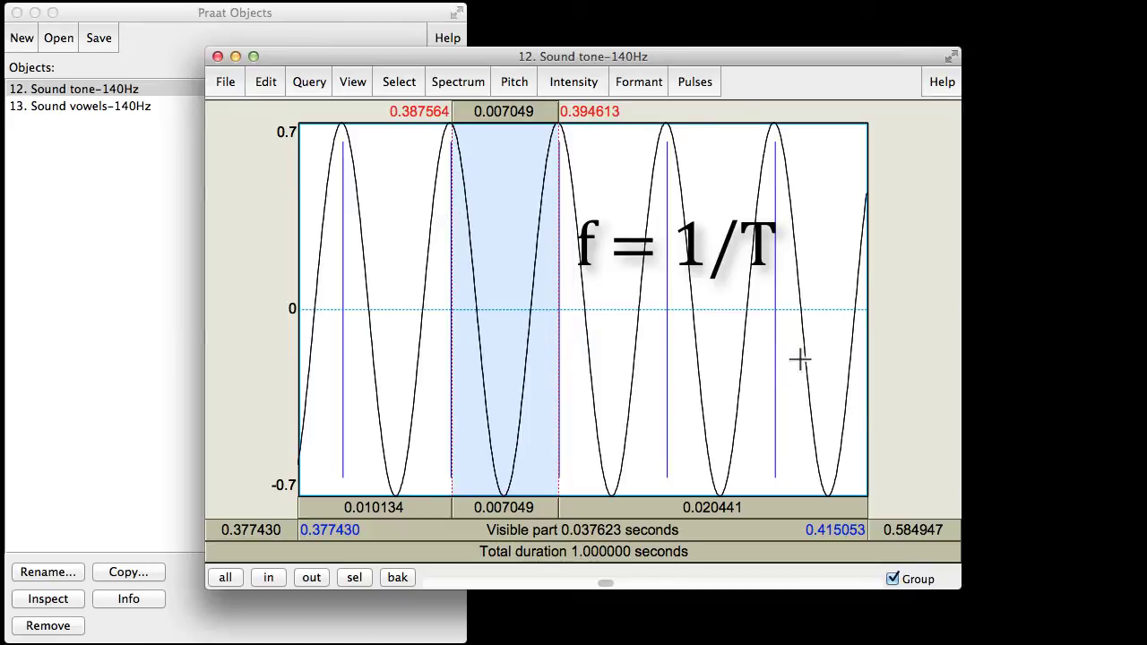
drag(1145, 296, 763, 76)
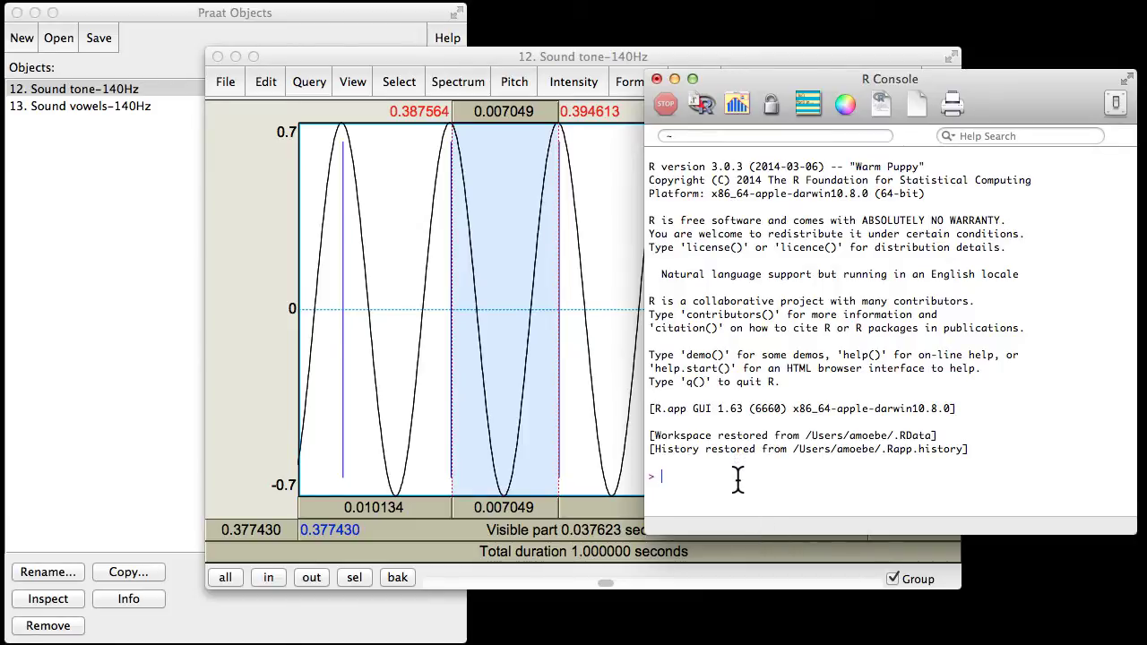
Compute 1/0.007049 in the R console, getting 141.8641, then return to the Praat waveform.
text(1/0.007049)
key(Return)
drag(674, 490, 729, 489)
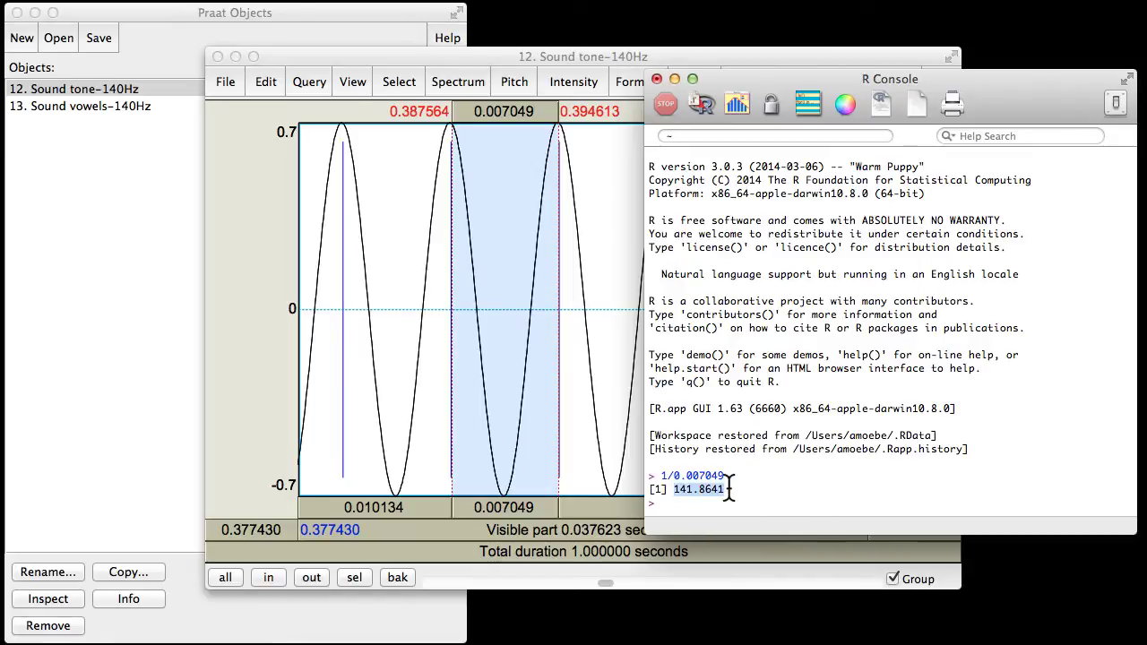
click(575, 327)
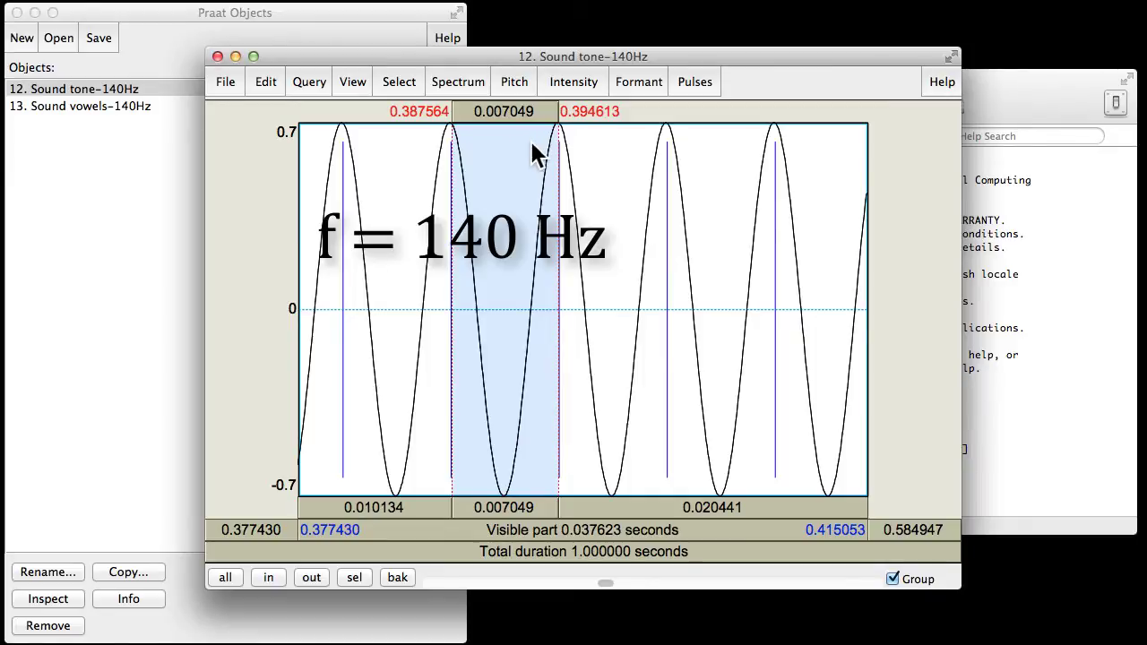
Zoom the tone out fully, close its editor, and pick 'Sound vowels-140Hz' in Objects.
key(super+a)
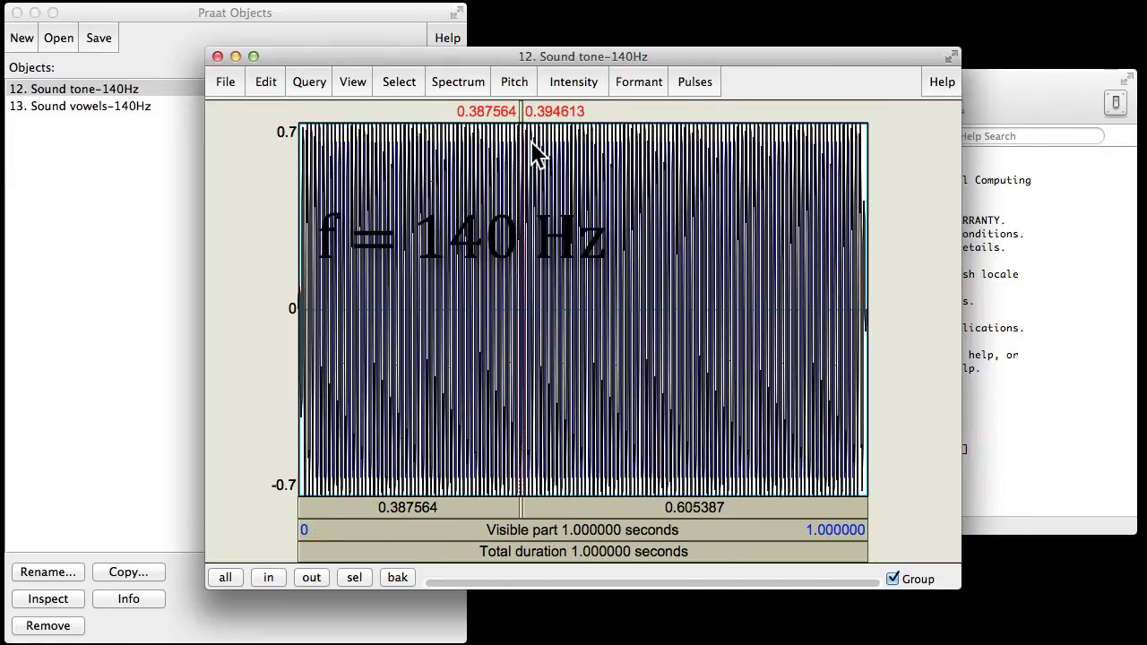
click(217, 56)
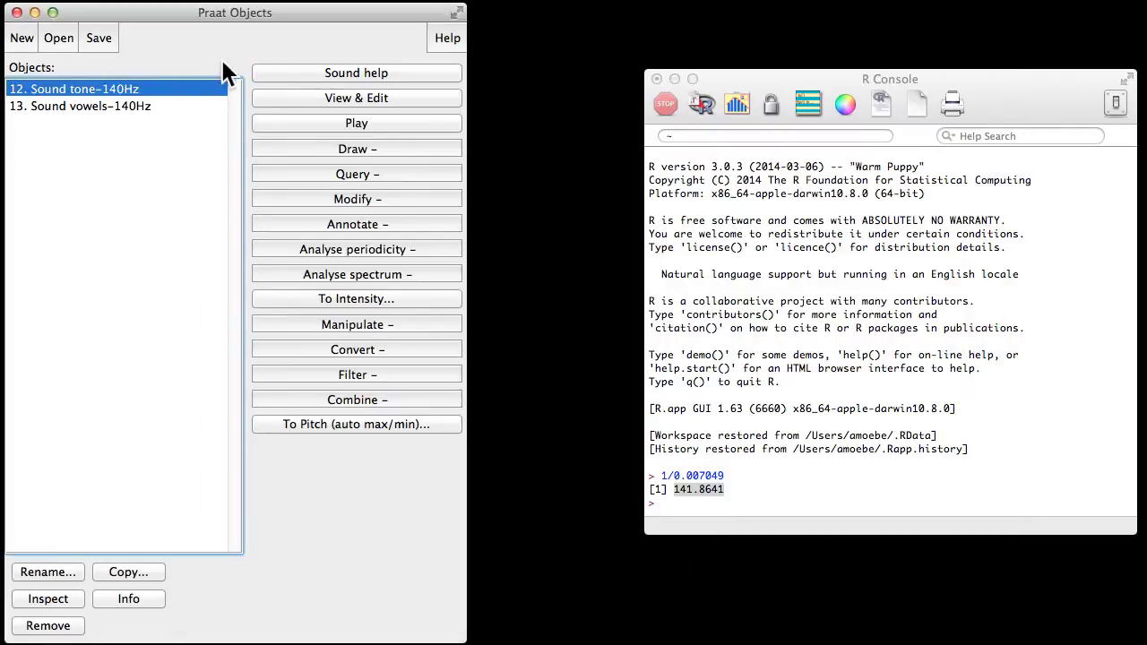
double_click(143, 108)
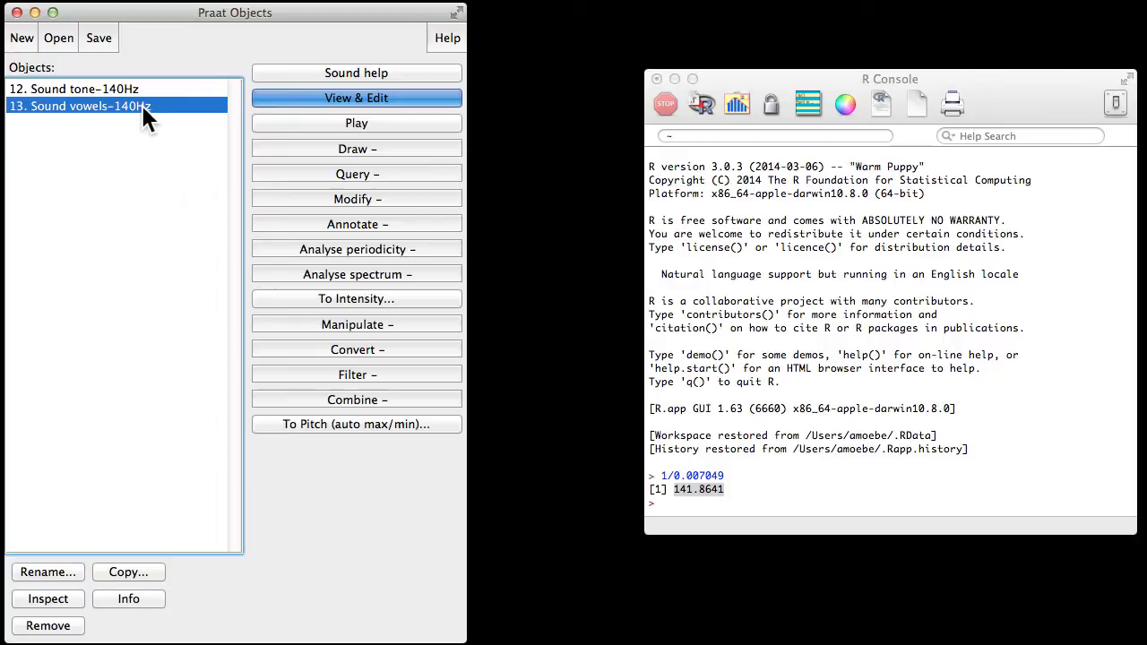
click(20, 38)
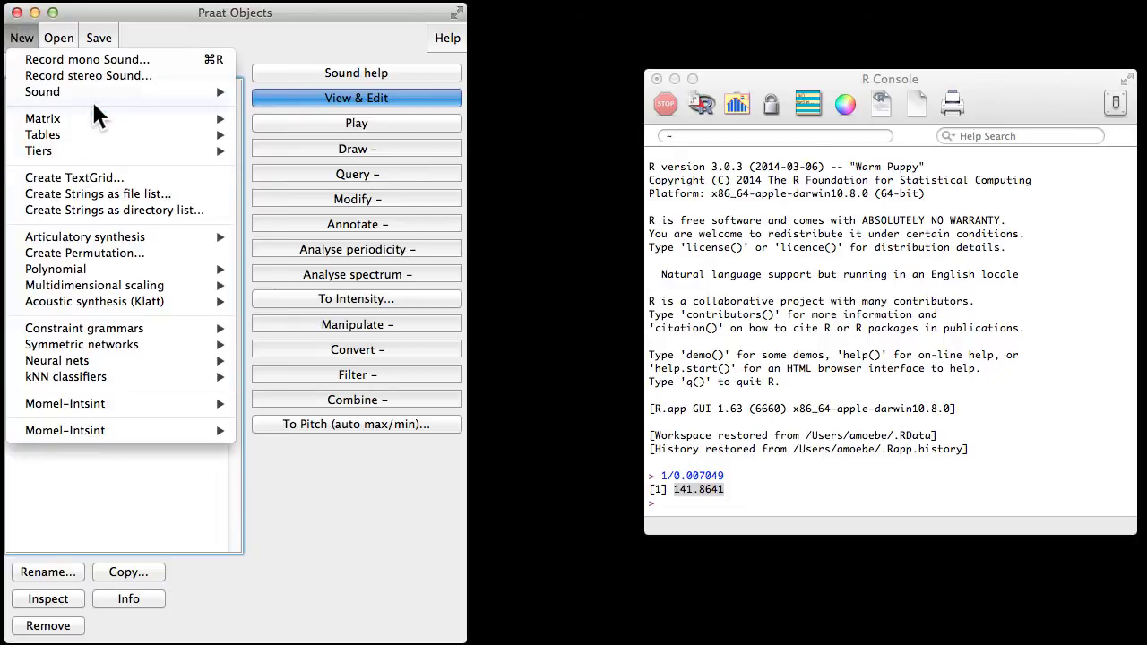
mouse_move(102, 89)
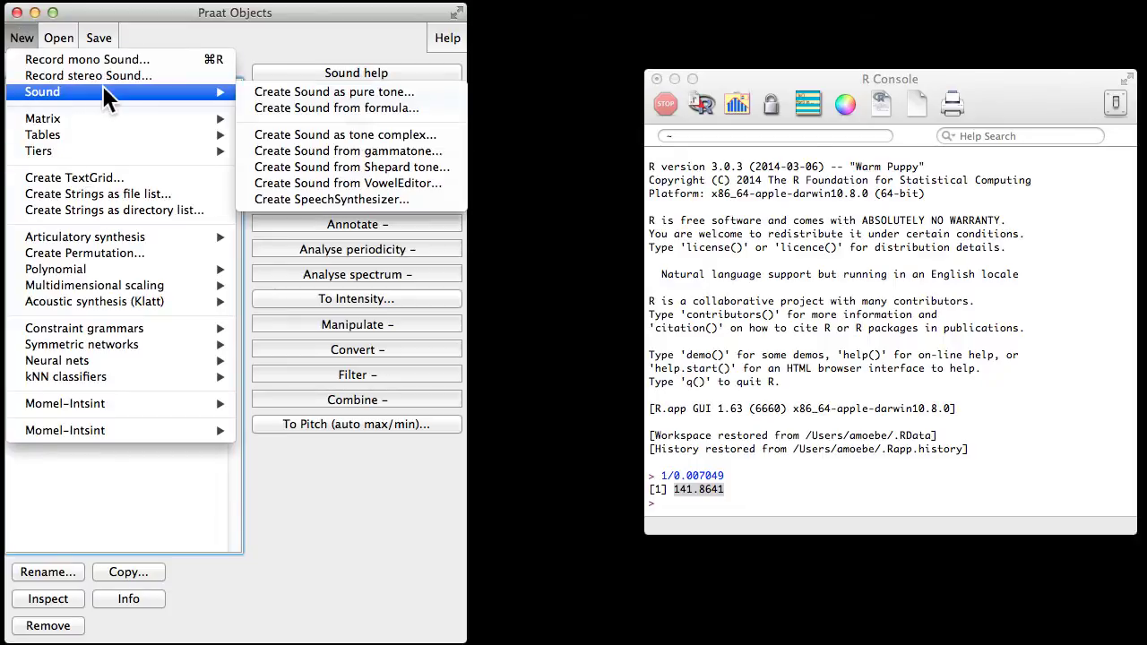
click(326, 186)
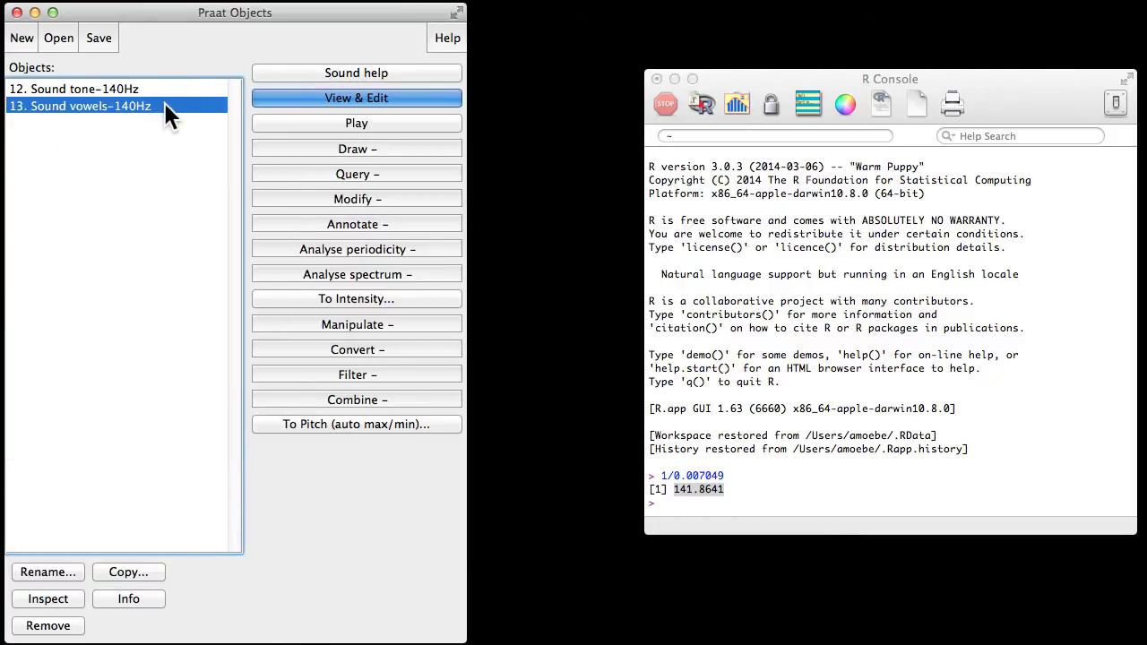
click(317, 124)
click(18, 38)
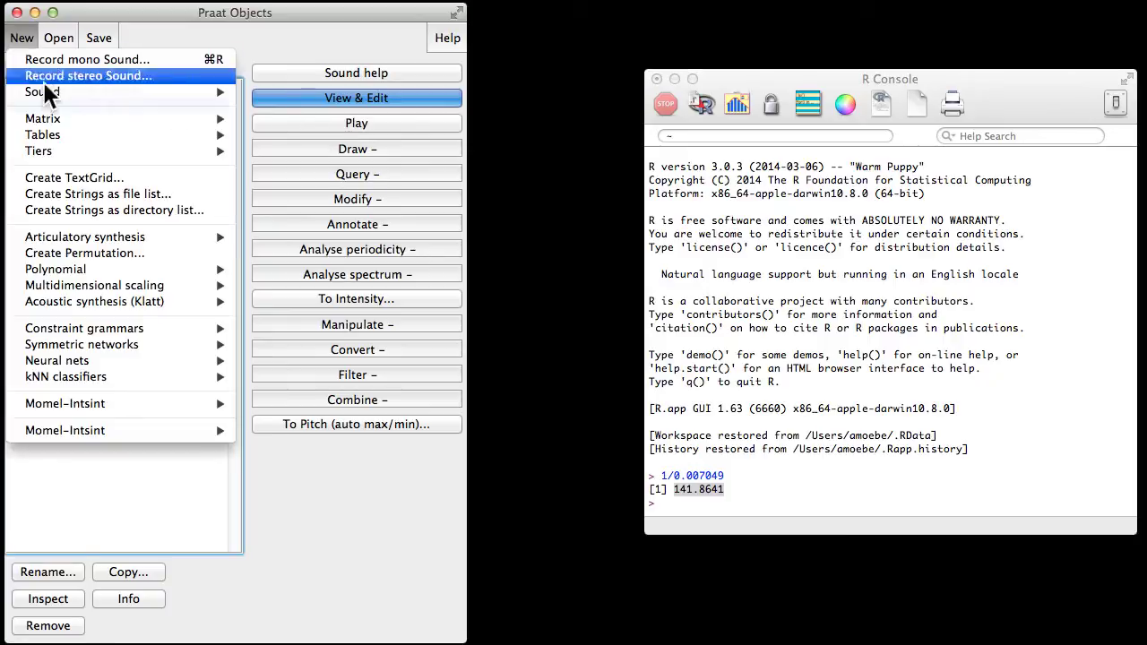
mouse_move(102, 89)
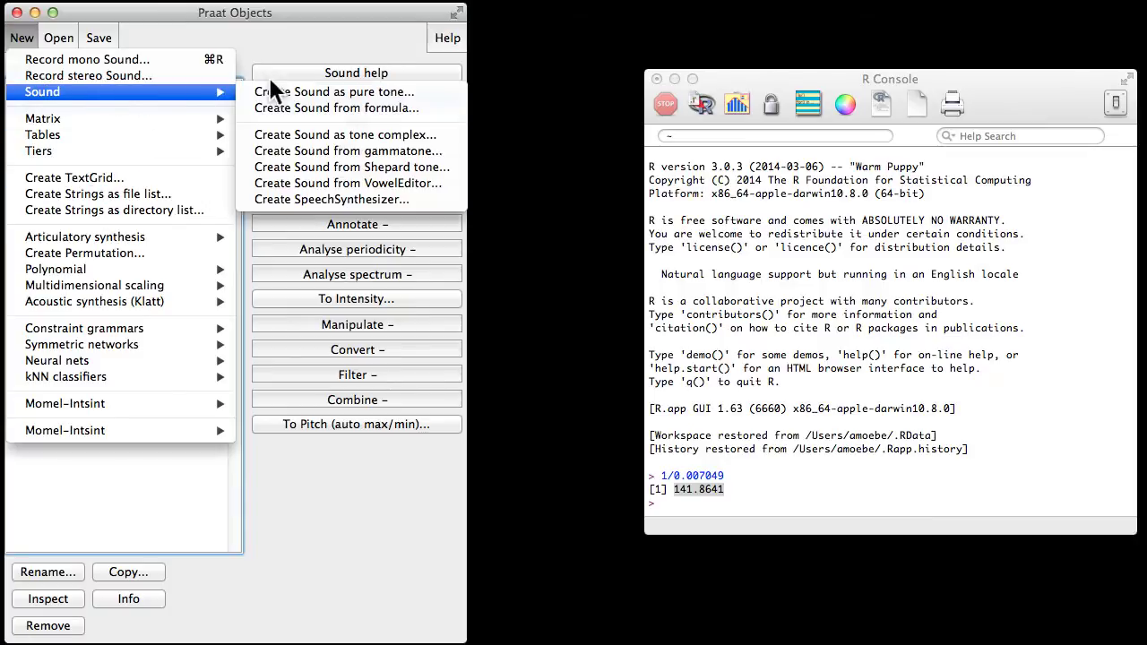
click(327, 184)
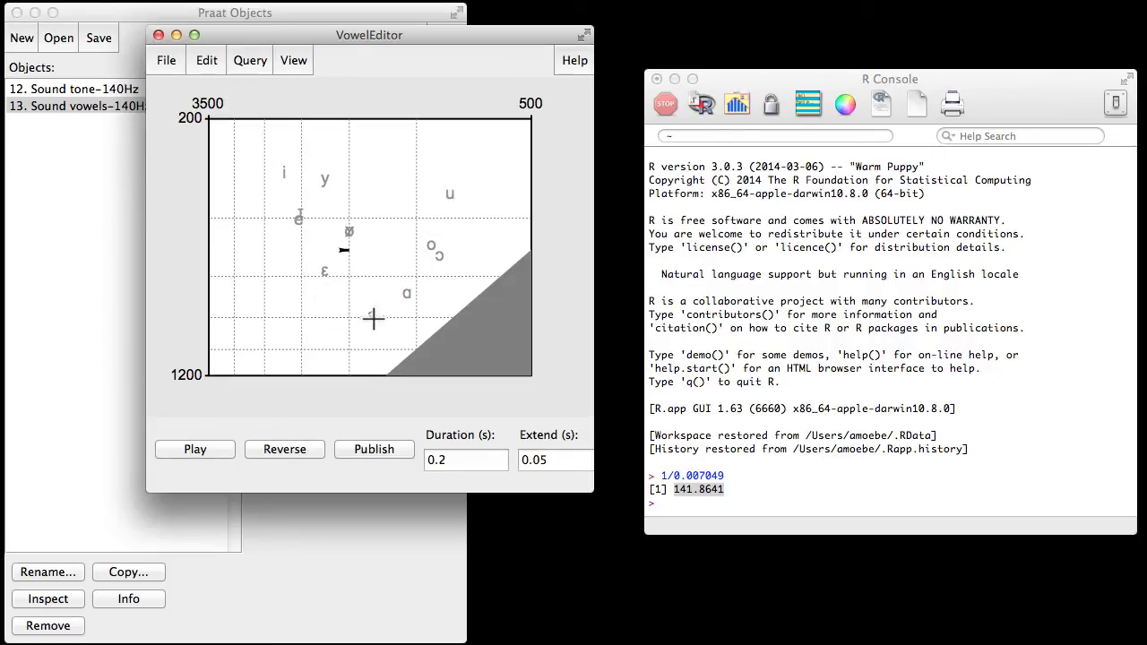
click(159, 35)
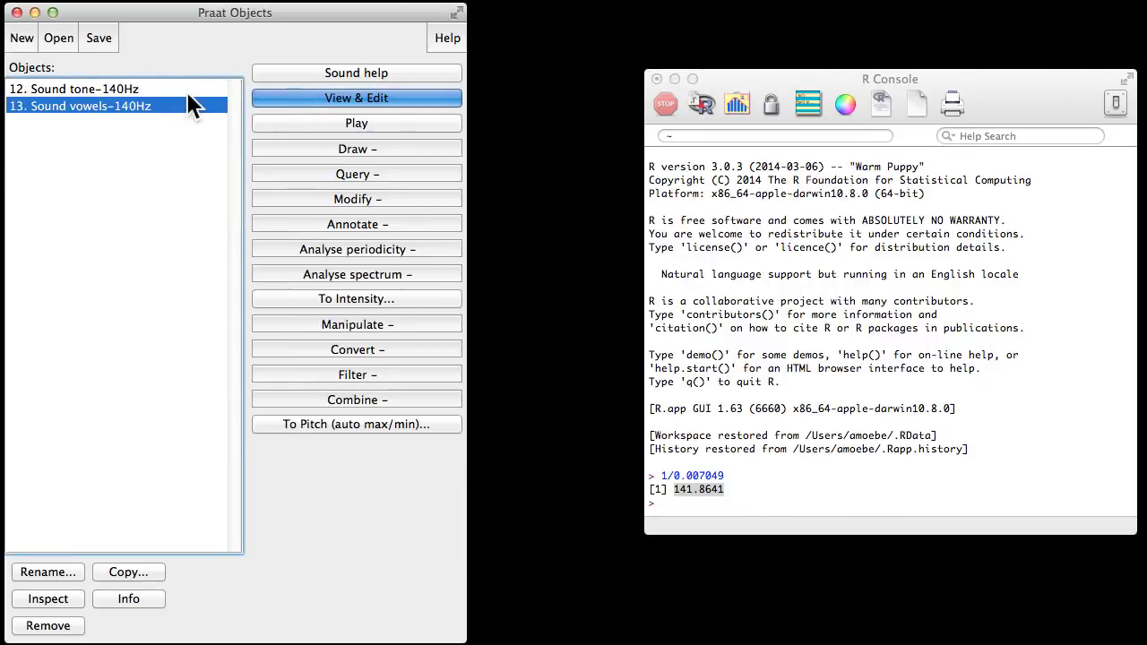
click(153, 87)
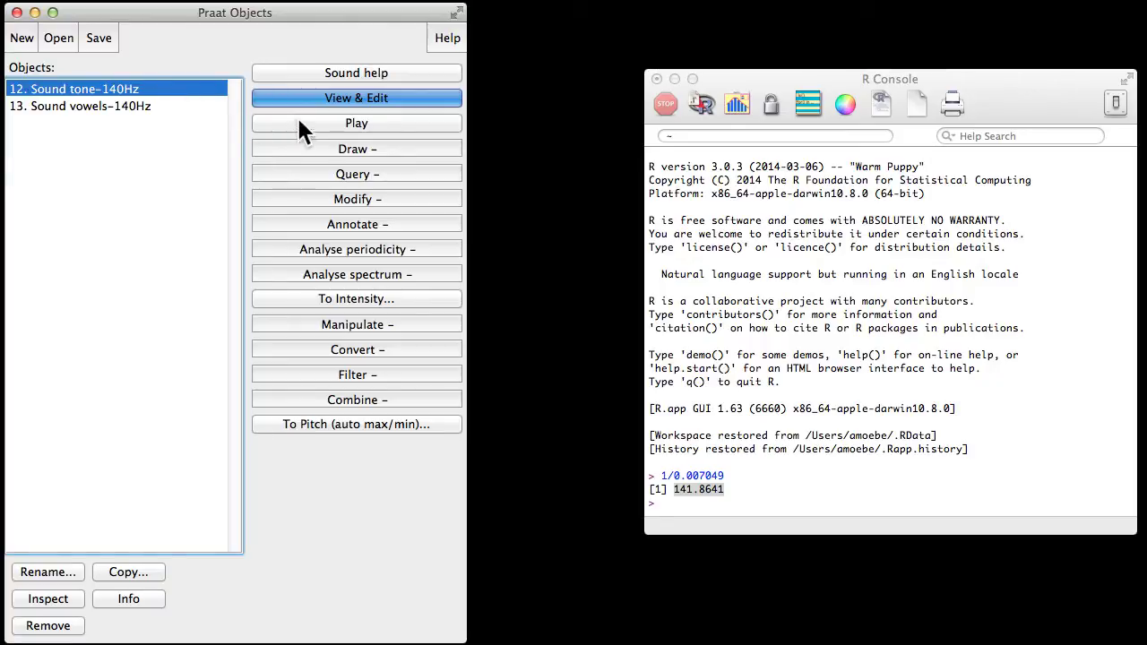
click(298, 121)
click(139, 105)
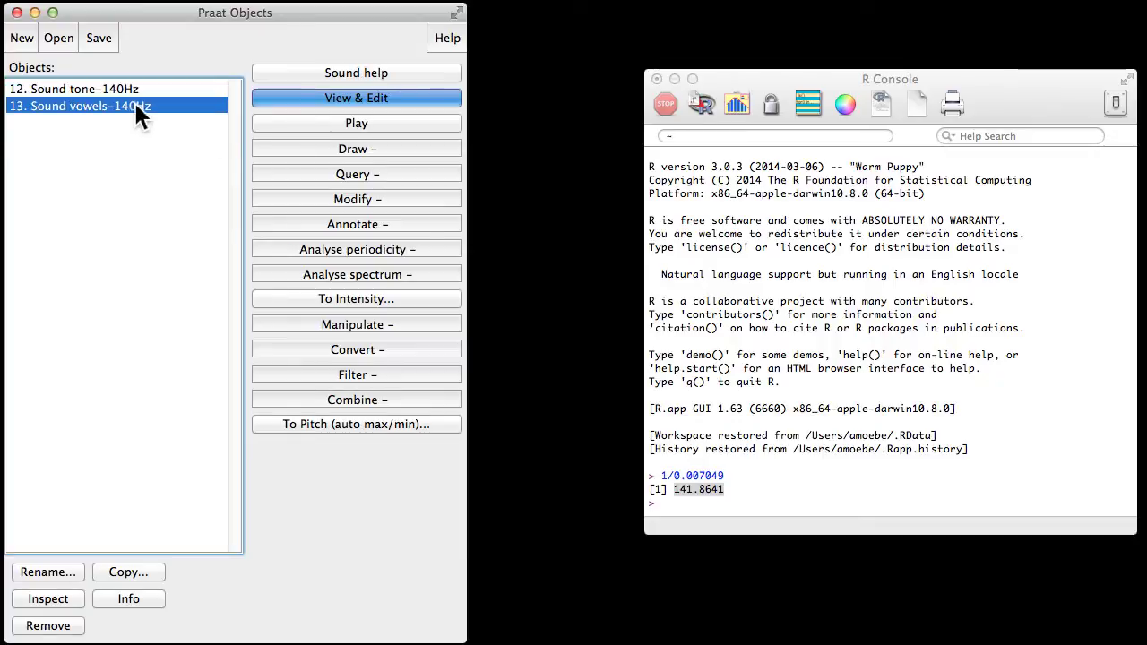
click(283, 126)
Open vowels-140Hz in the sound editor and zoom twice to about 0.054 s of waveform.
click(332, 99)
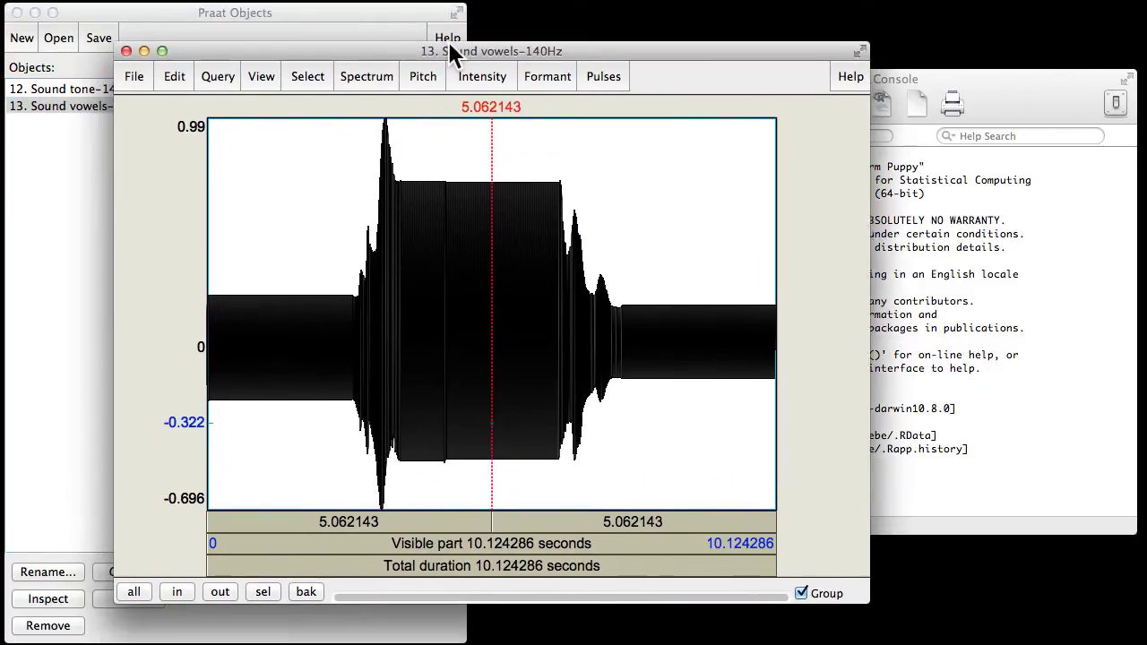
drag(449, 42, 465, 42)
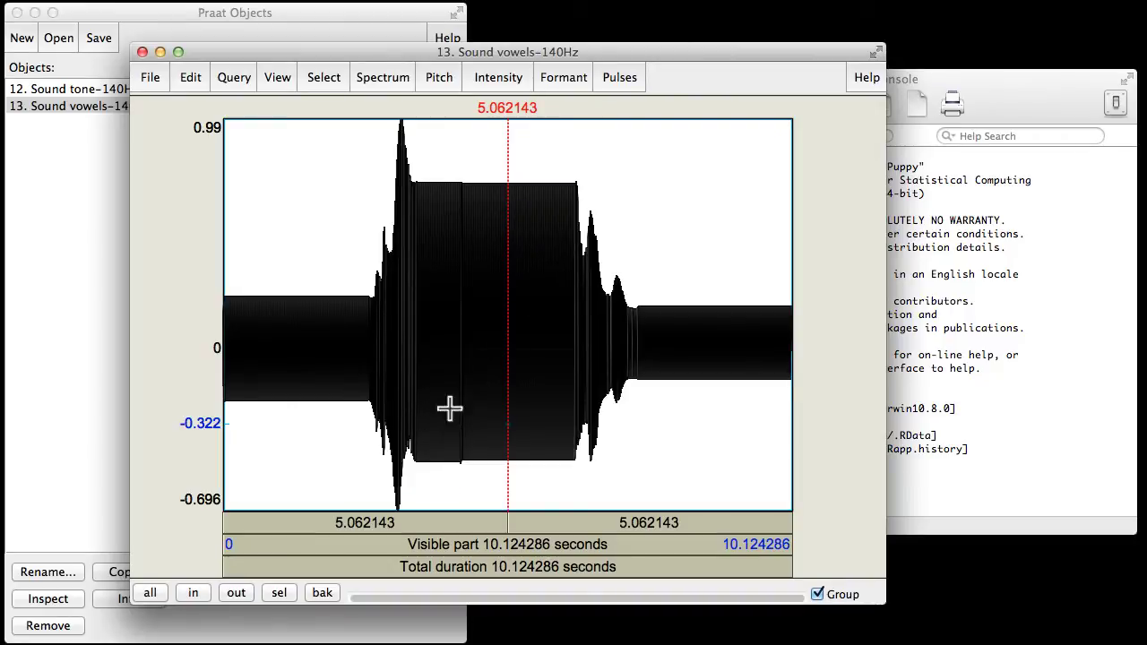
mouse_move(459, 205)
mouse_down()
mouse_move(500, 218)
mouse_move(499, 243)
mouse_up()
key(super+n)
key(super+n)
drag(295, 236, 645, 305)
key(super+n)
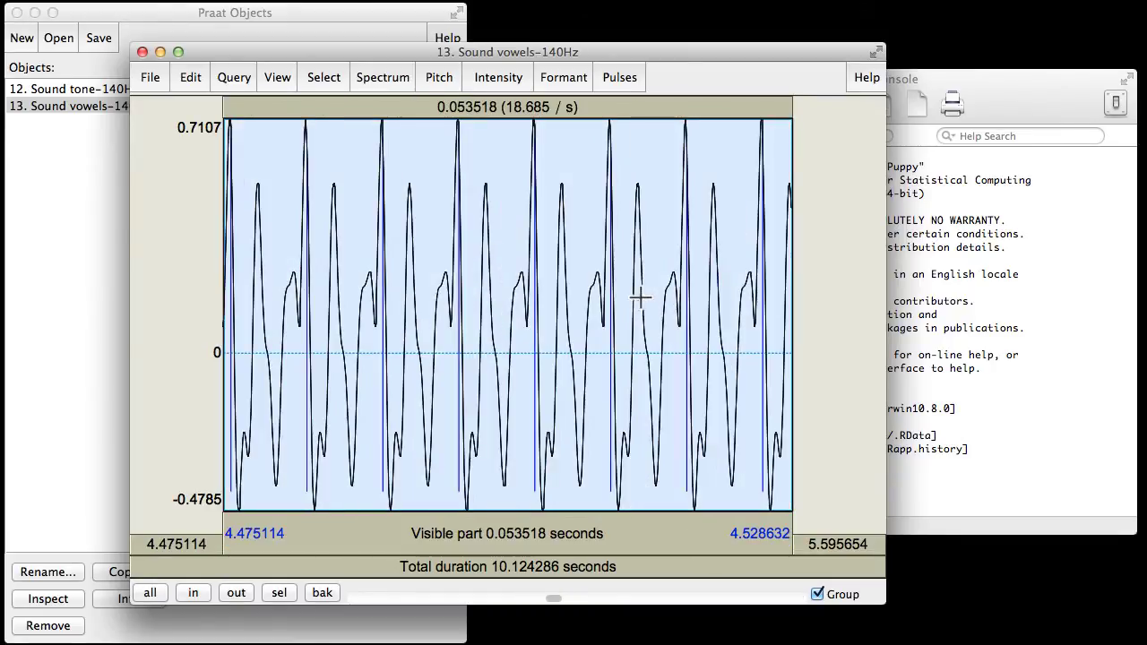
drag(471, 50, 626, 33)
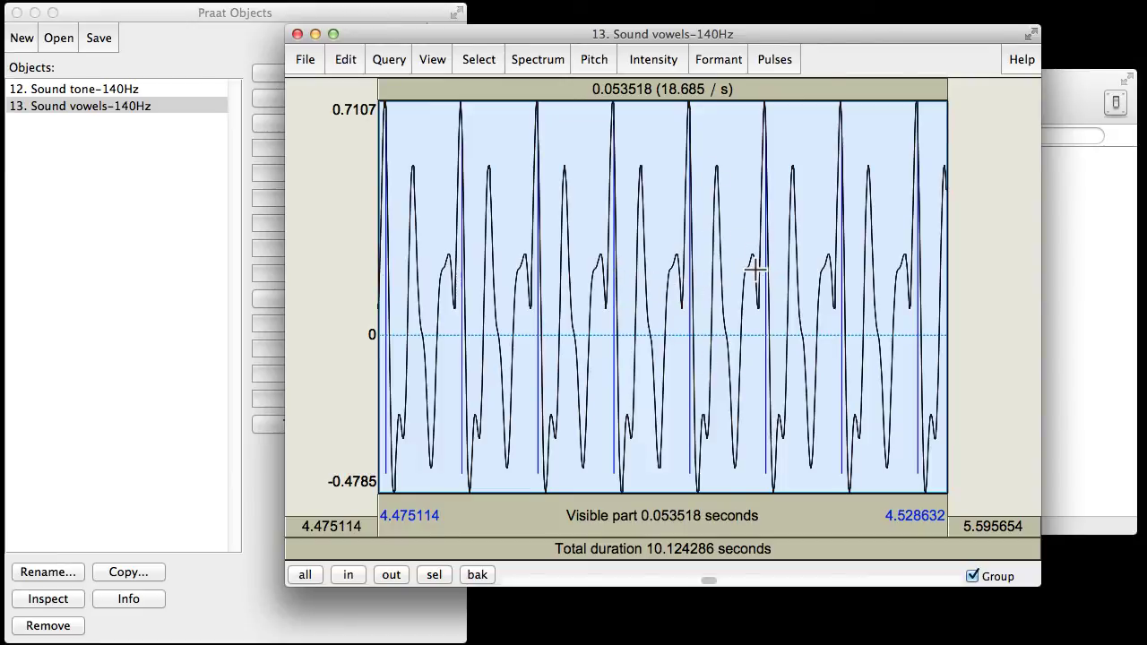
Select one vowel period from 4.497365 to 4.504527 s, measuring 0.007162 s.
drag(575, 34, 657, 15)
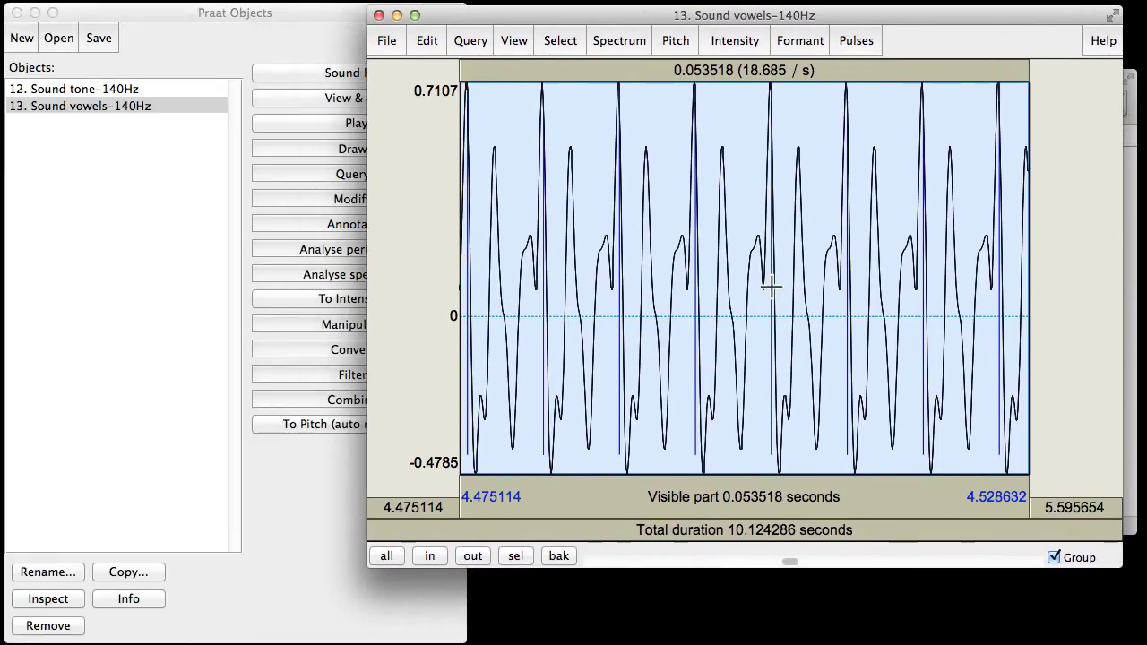
drag(696, 278, 772, 303)
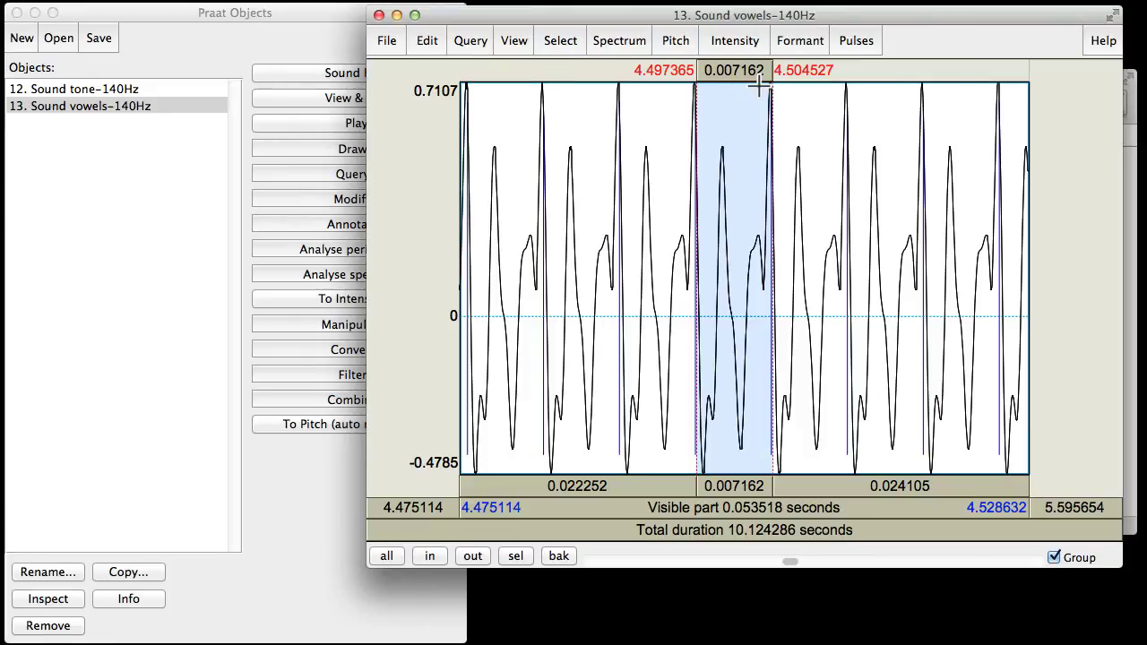
Open the tone-140Hz sound in an editor and zoom in to a few cycles.
click(107, 87)
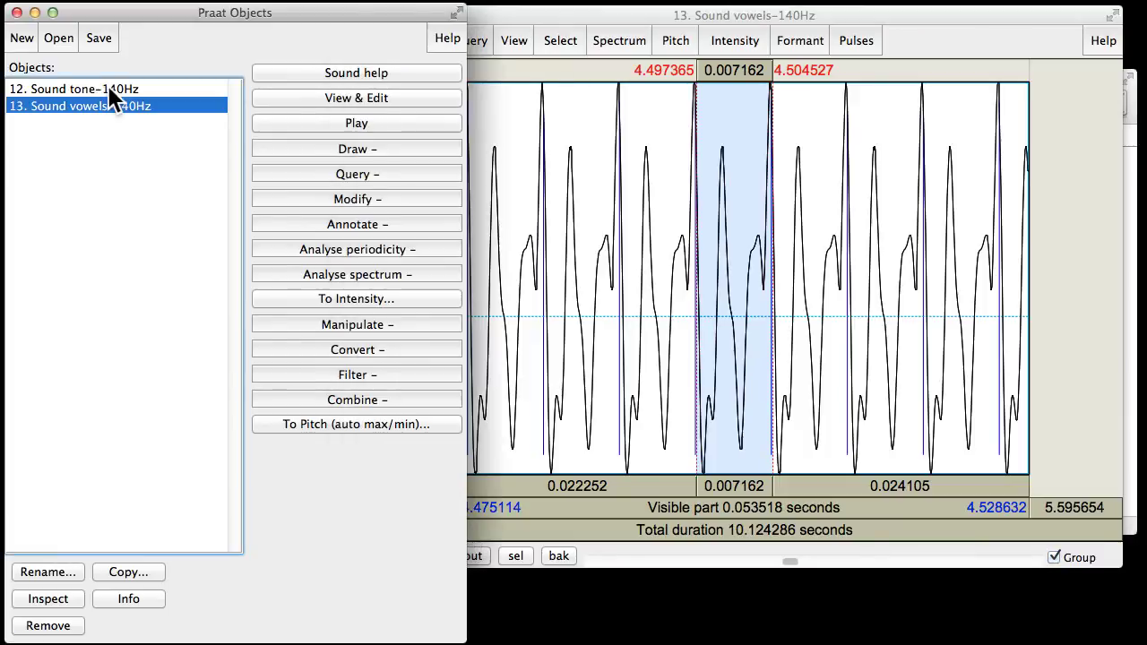
click(110, 90)
click(317, 96)
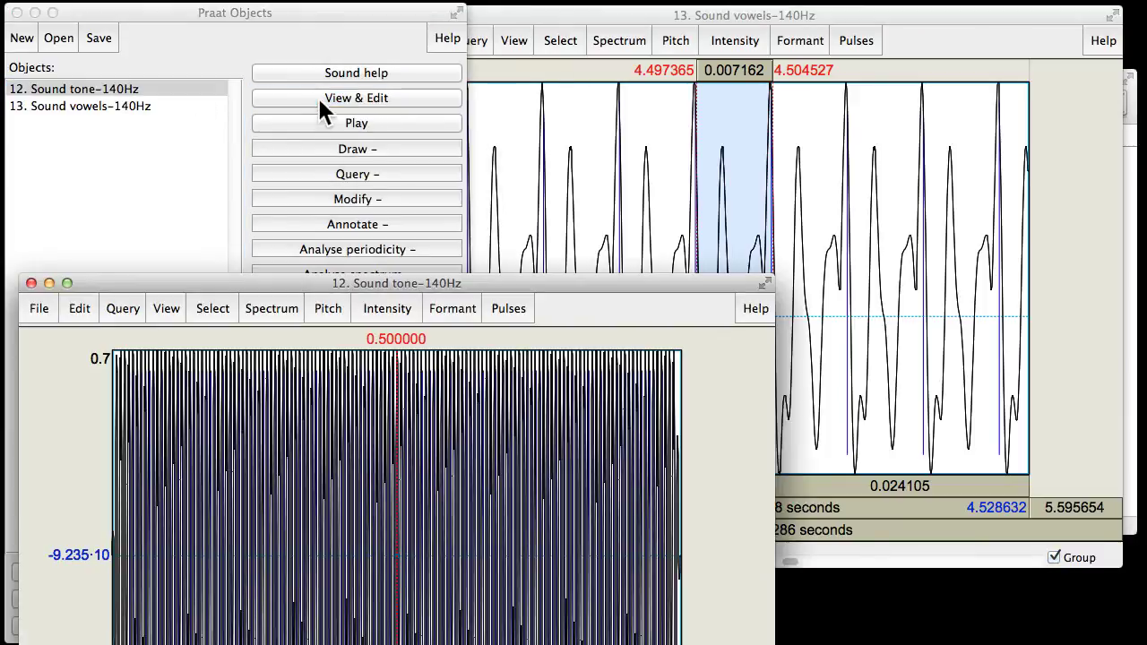
drag(355, 285, 346, 85)
drag(382, 269, 441, 287)
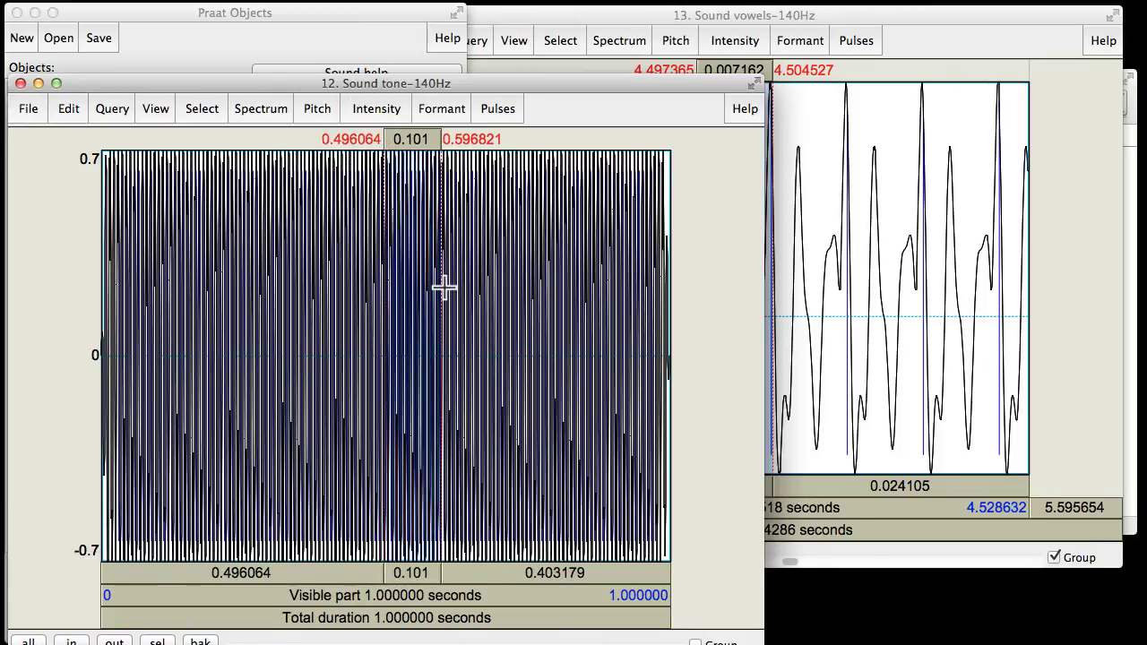
key(super+n)
drag(317, 249, 568, 351)
key(super+n)
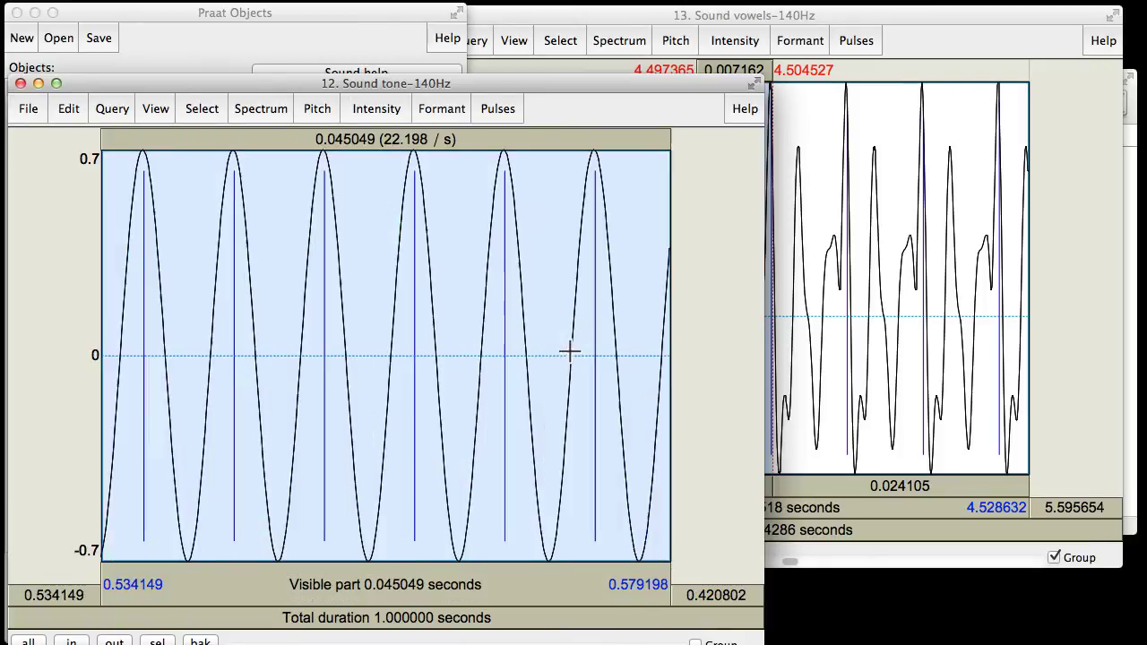
Place the narrowed tone window beside the vowels and mark one 0.007250 s period.
drag(478, 86, 464, 27)
drag(738, 589, 583, 601)
drag(422, 31, 498, 18)
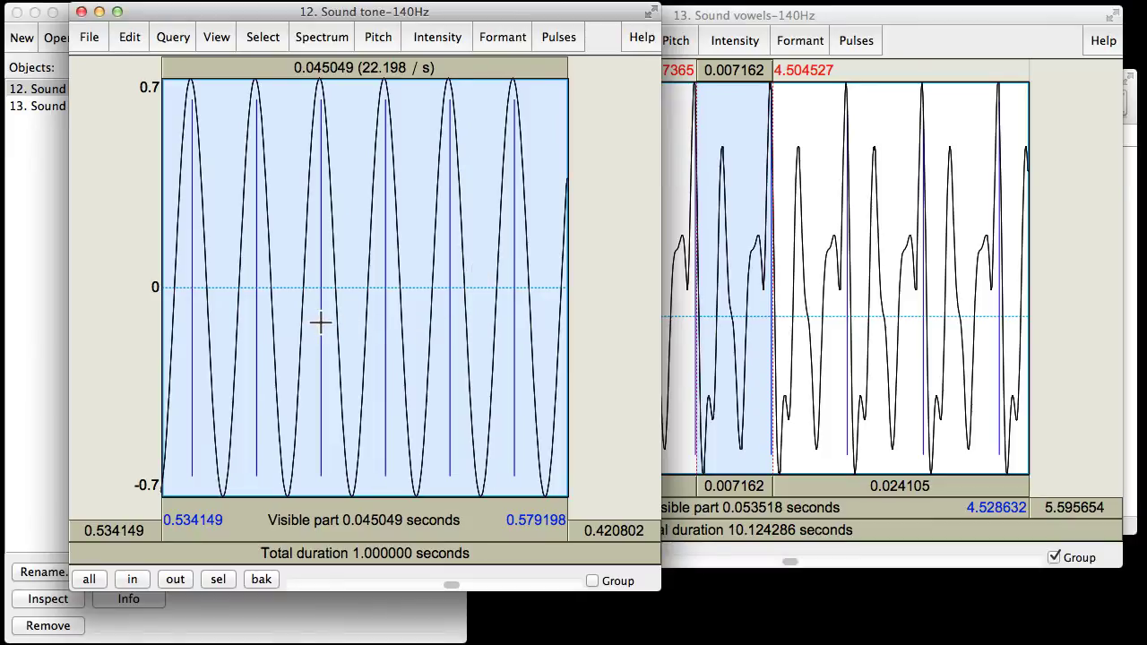
drag(320, 323, 385, 346)
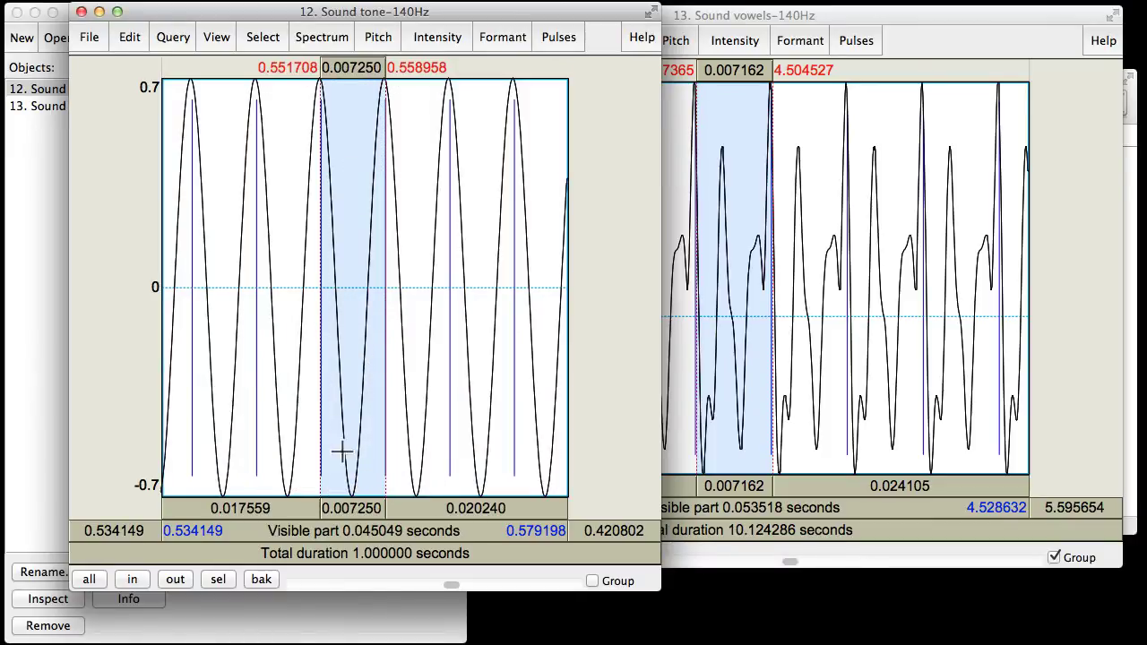
click(801, 23)
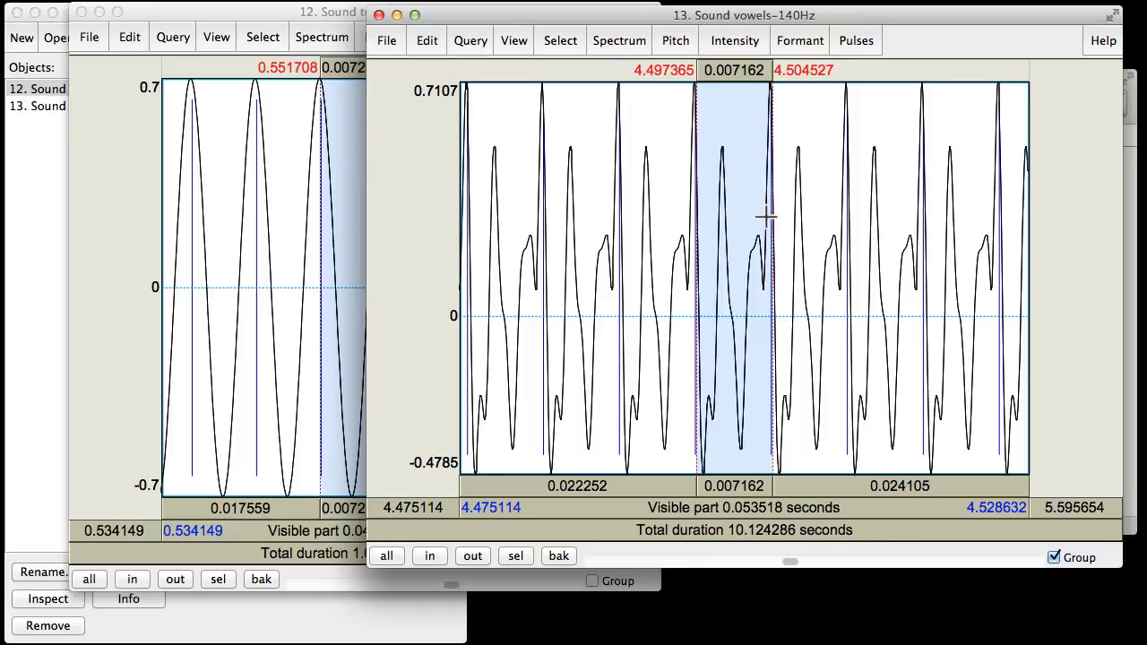
click(338, 12)
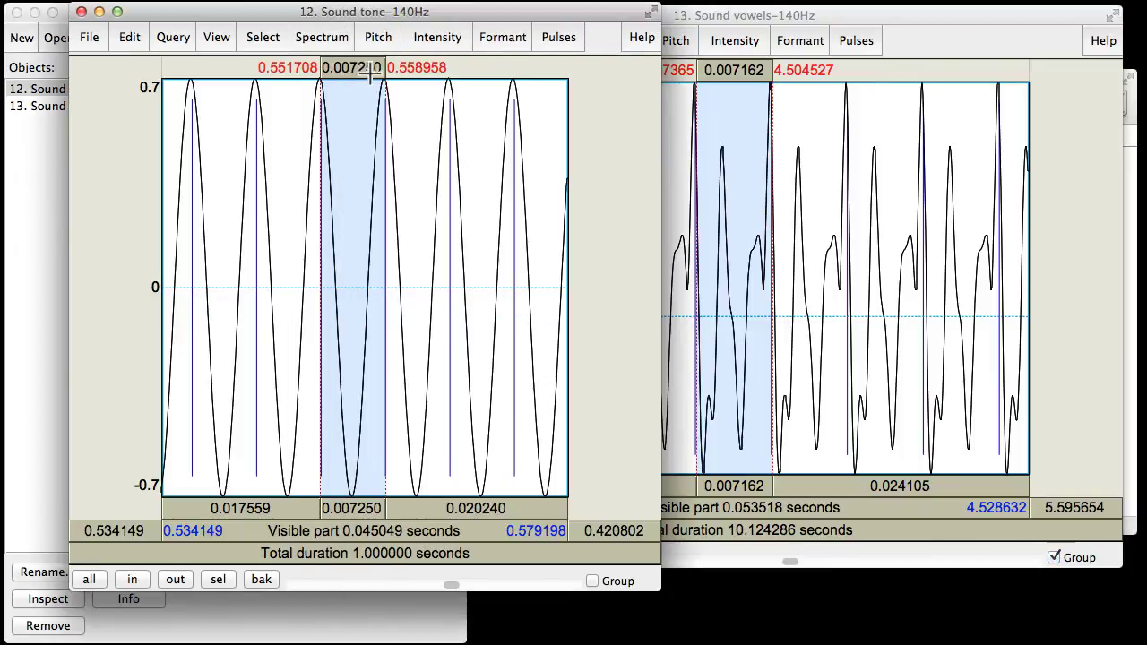
click(778, 23)
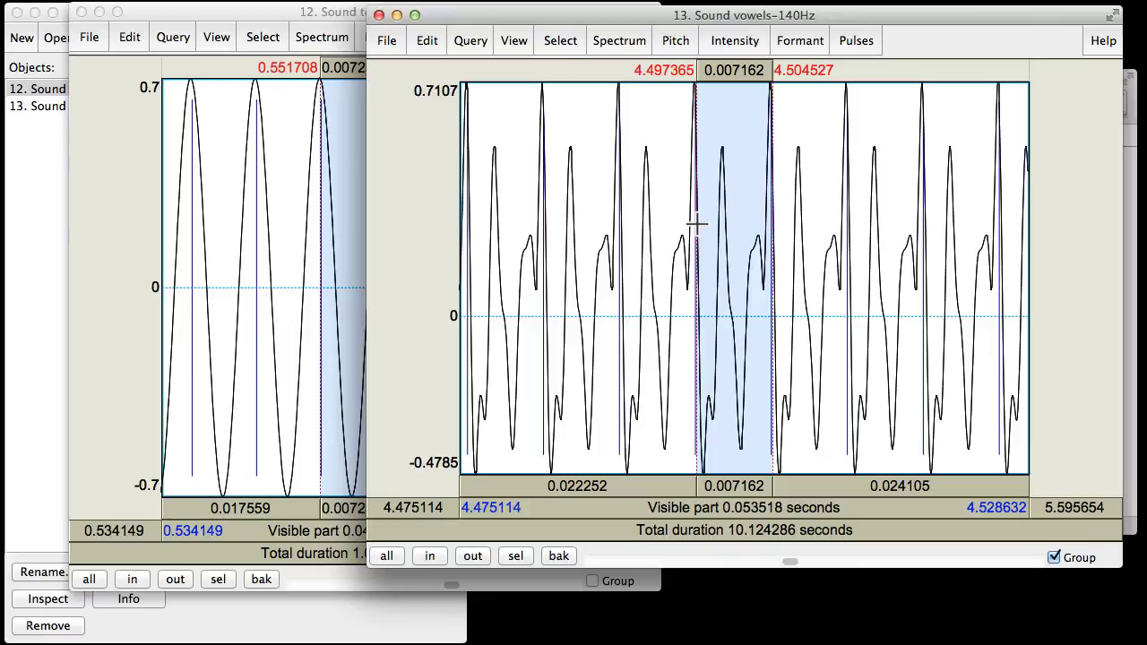
Zoom into the first vowel and select one peak-to-peak period from 1.175393 to 1.182645 s.
key(super+a)
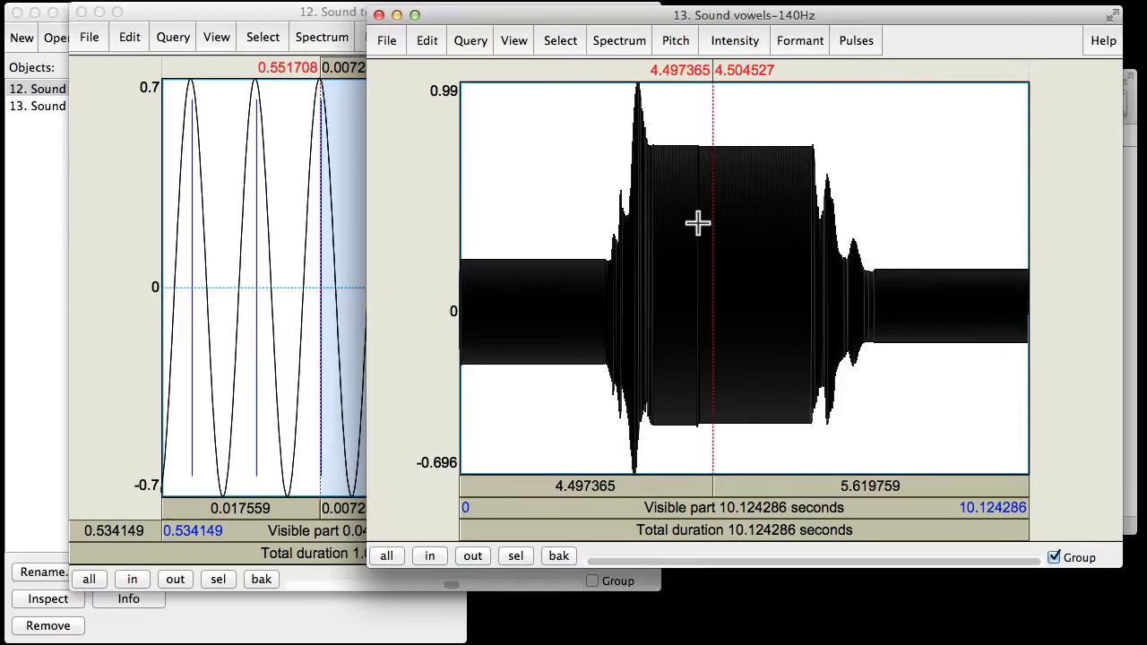
drag(507, 253, 558, 260)
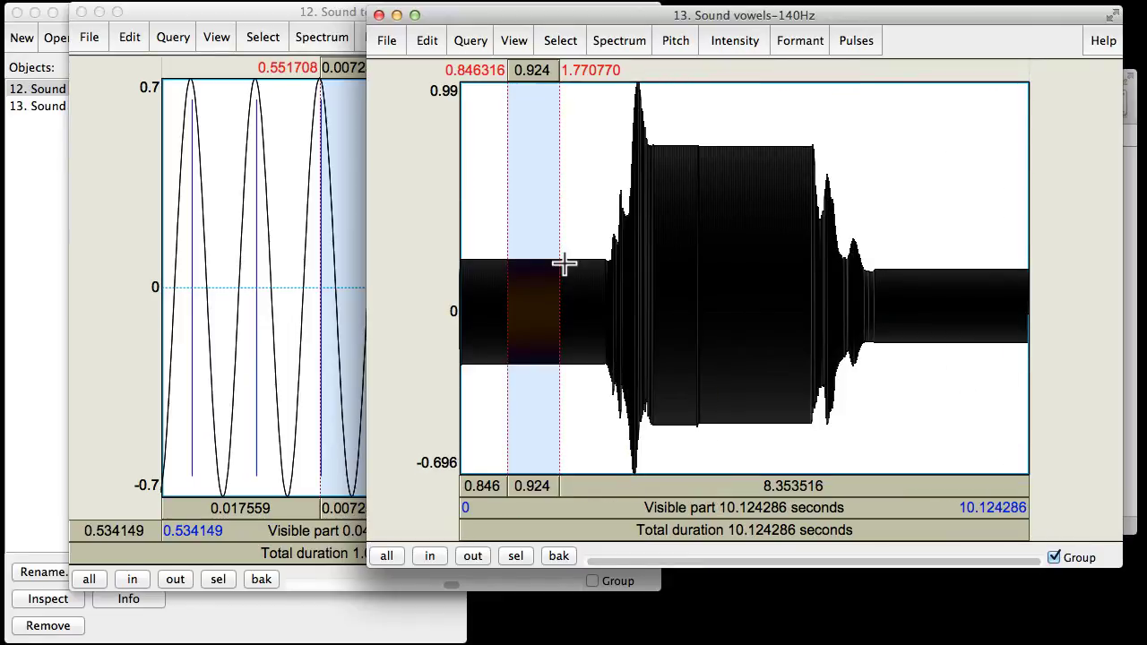
key(super+n)
drag(640, 208, 753, 250)
key(super+n)
key(super+n)
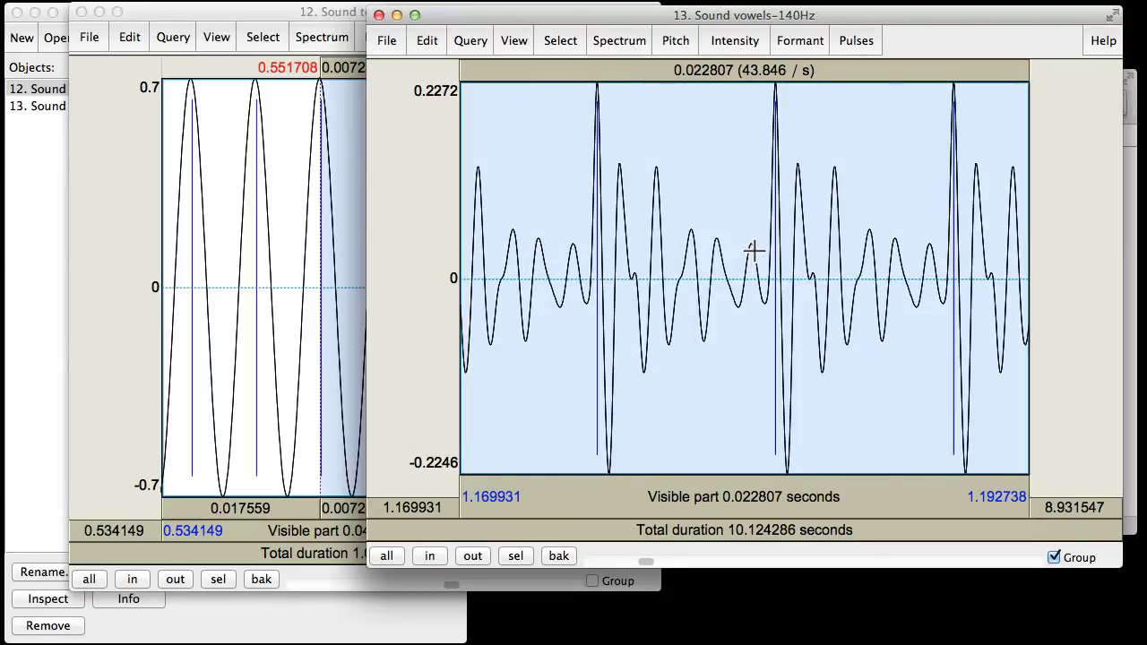
click(669, 343)
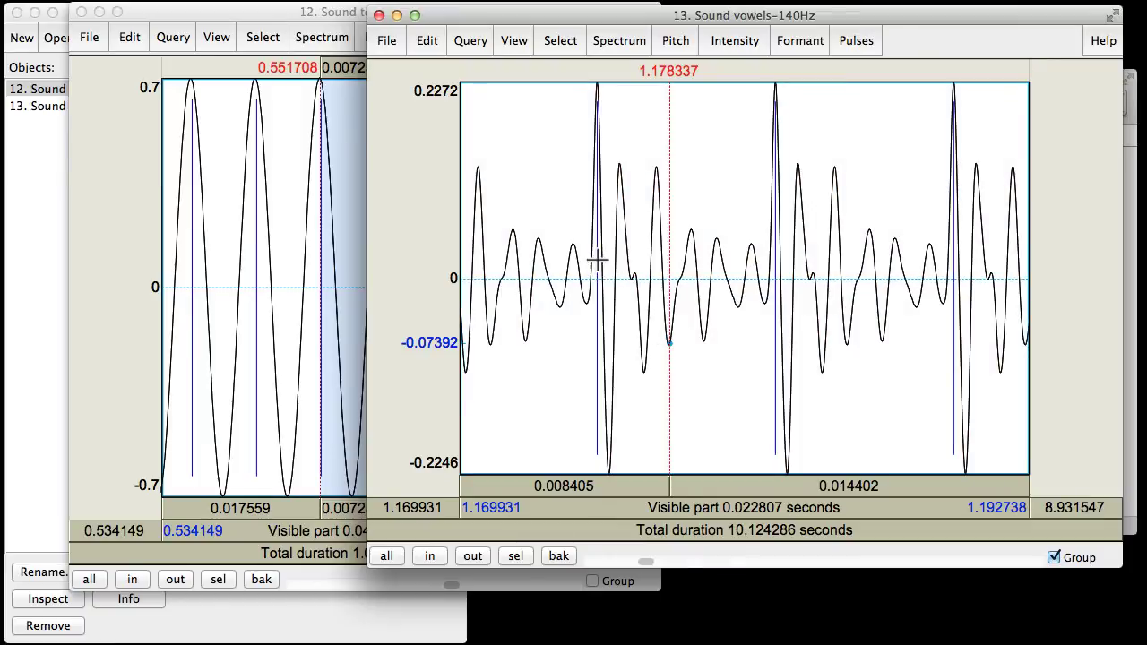
drag(596, 260, 776, 292)
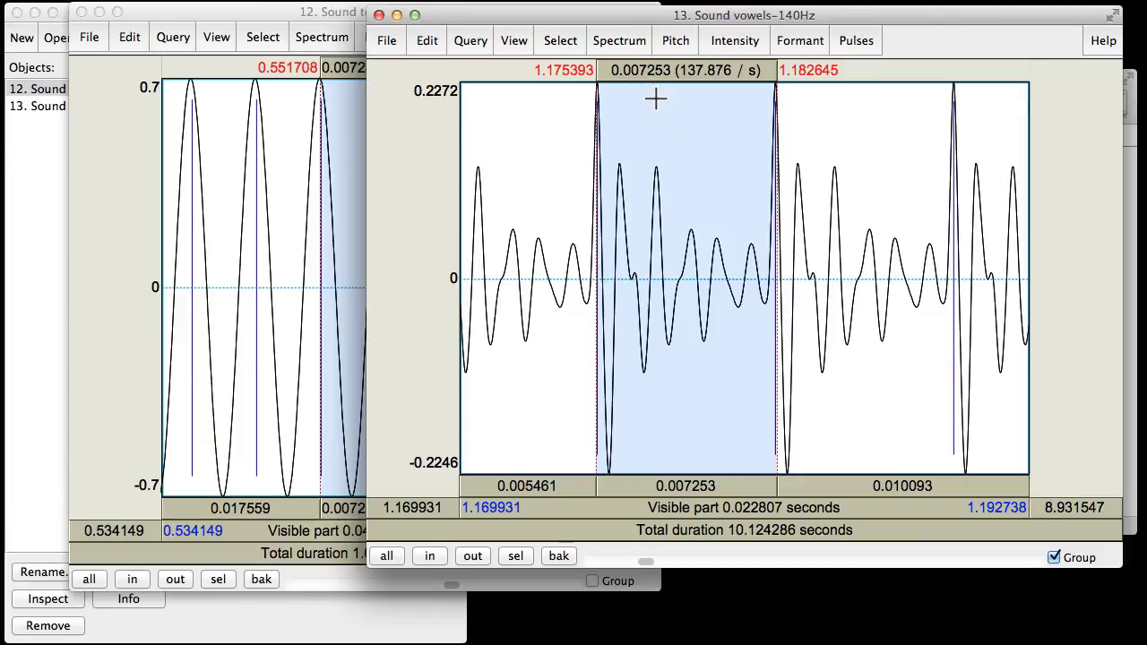
Select and play the 0.653 s stretch near the end, then zoom to 0.077 s.
key(super+a)
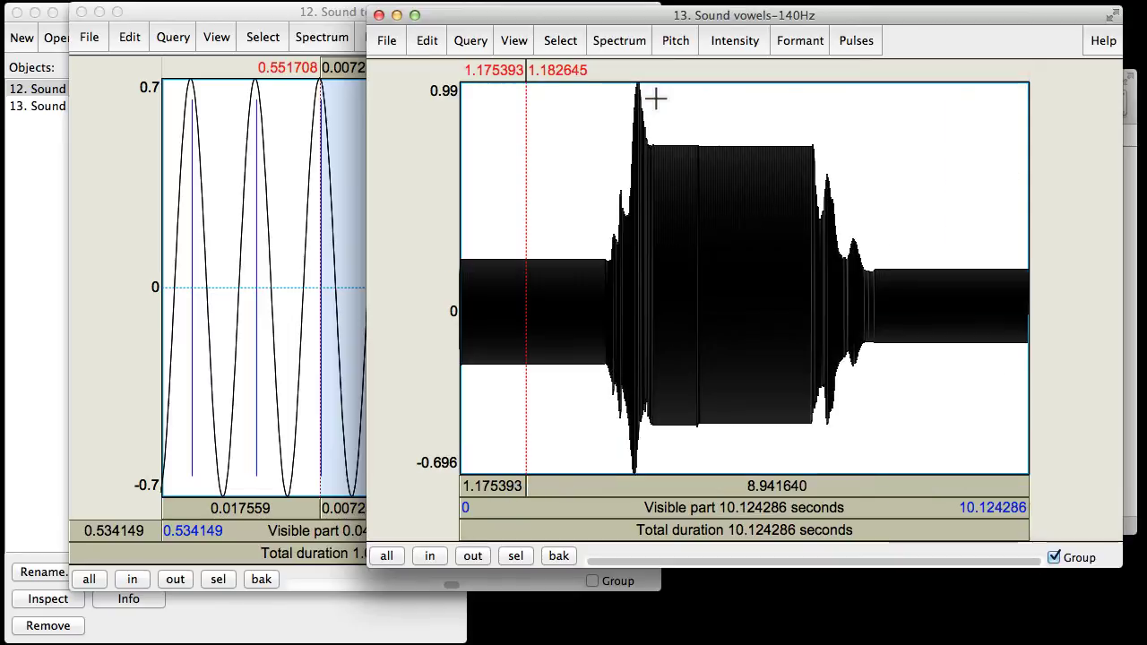
drag(920, 242, 954, 244)
key(Tab)
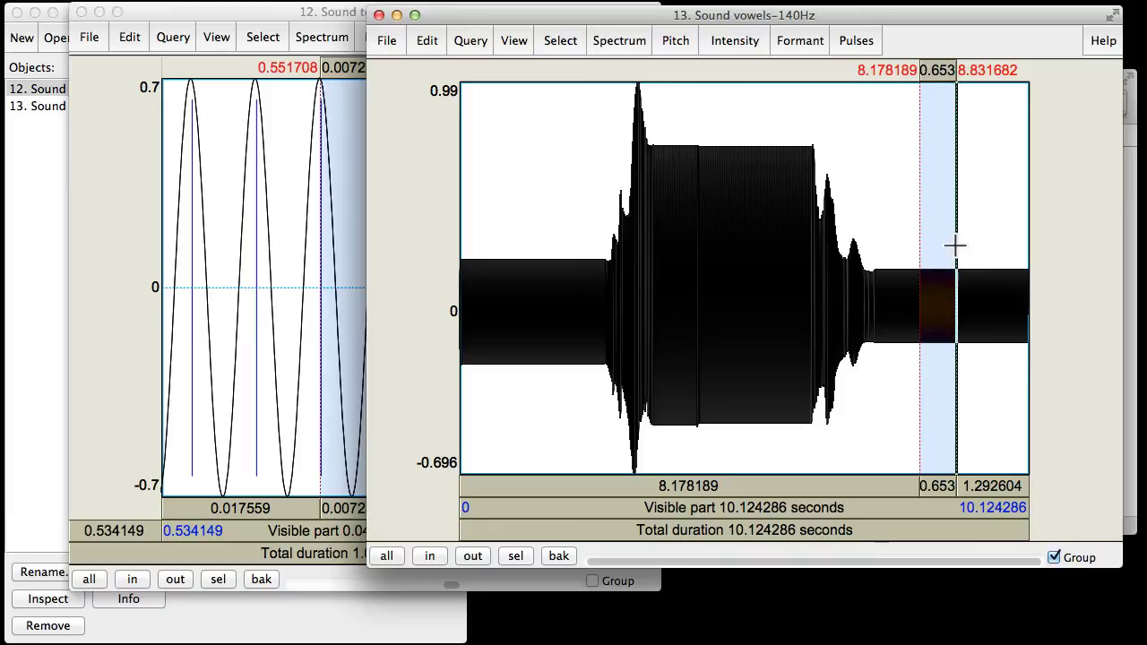
key(super+n)
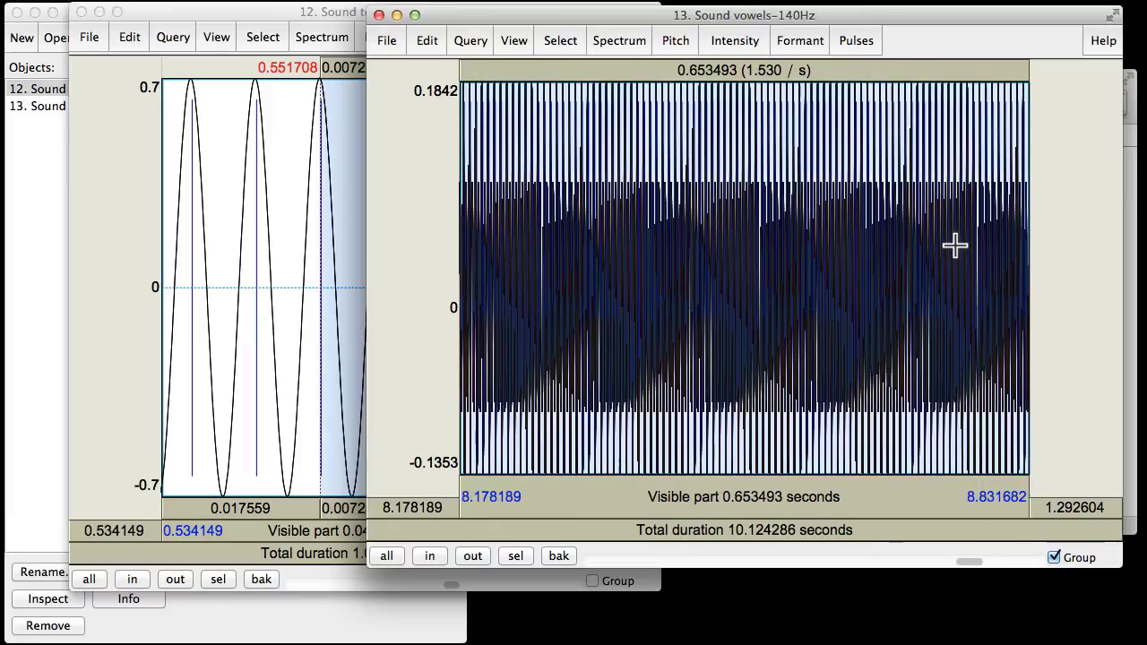
drag(738, 261, 804, 267)
key(super+n)
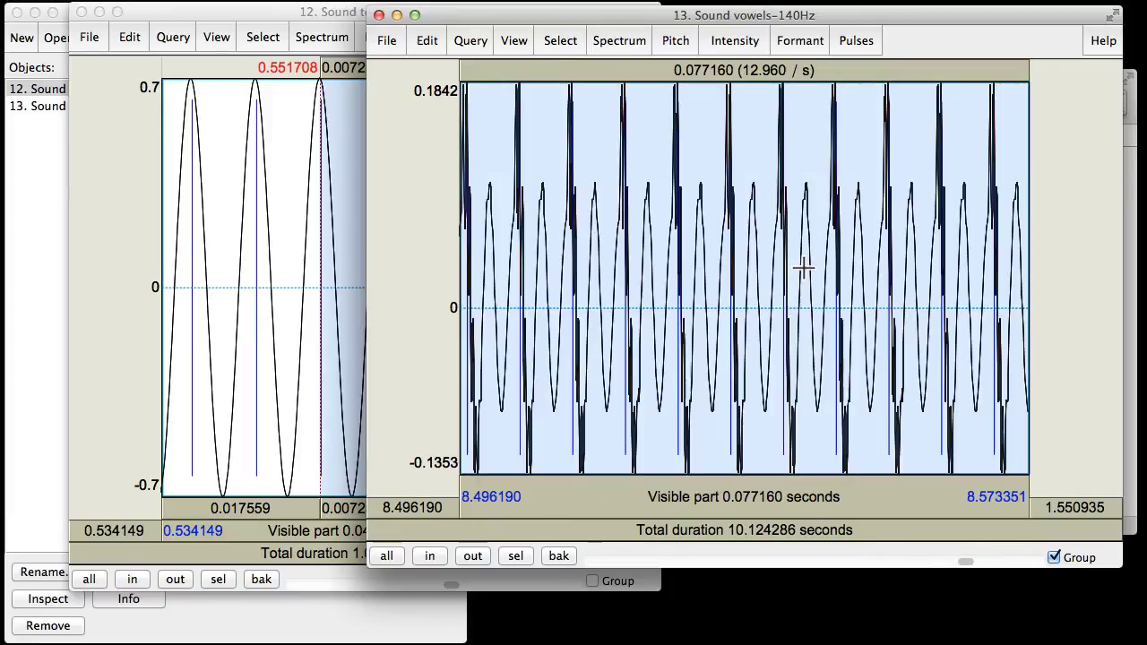
Zoom to about four periods, mark a 0.007122 s period, and raise the tone editor.
drag(687, 248, 894, 282)
key(super+n)
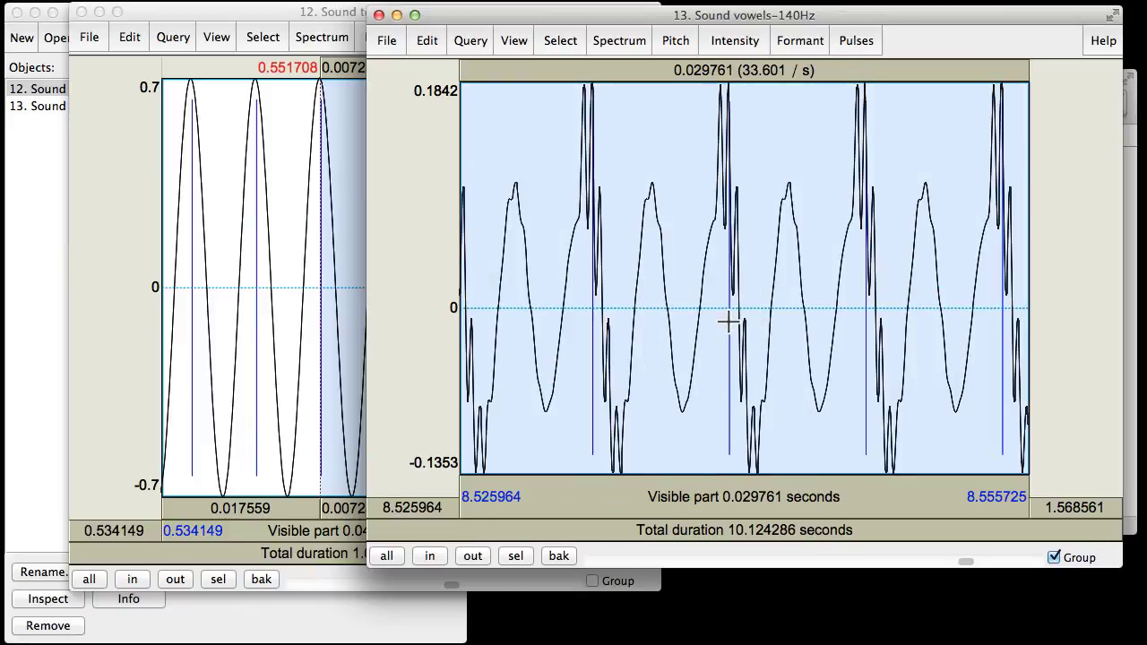
drag(729, 320, 866, 356)
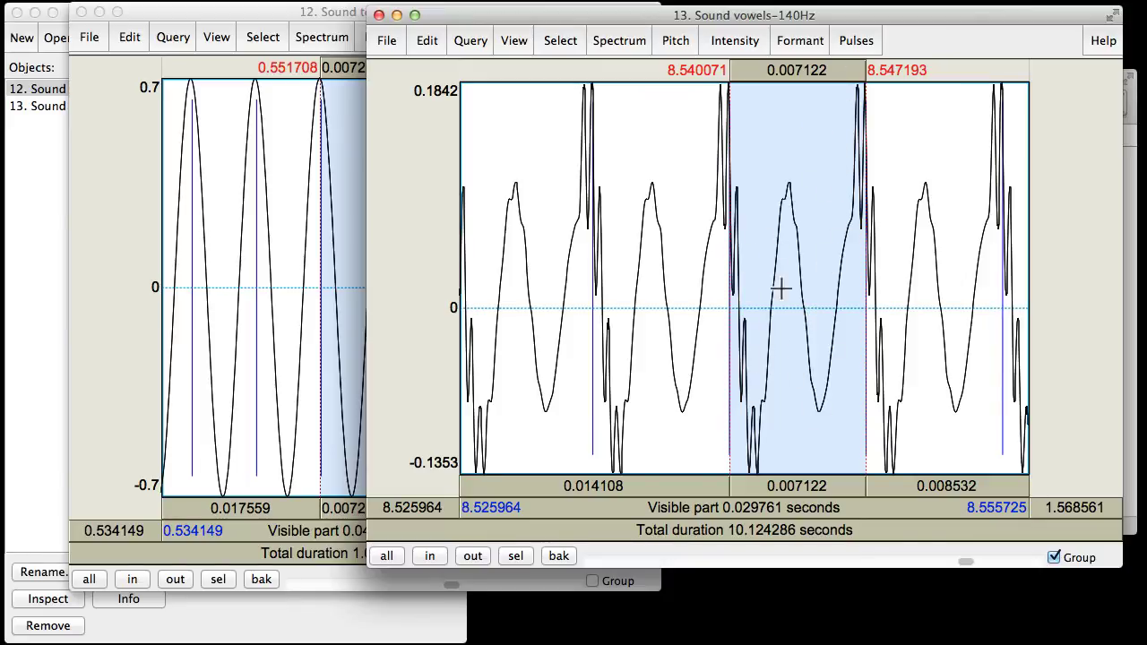
click(313, 296)
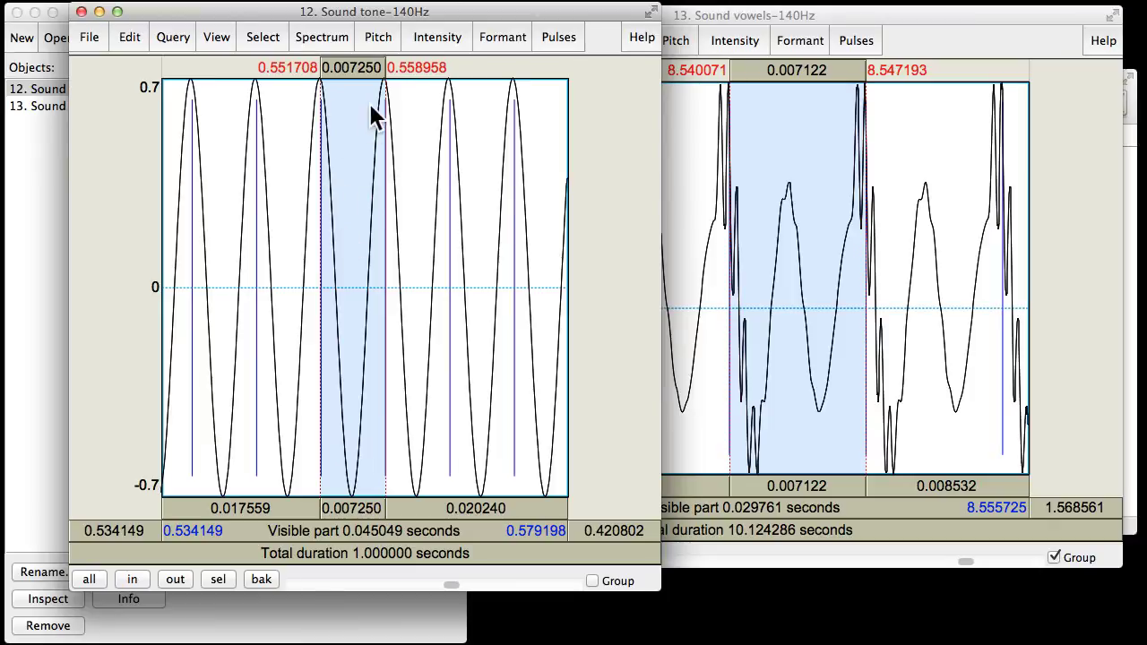
Raise the vowels-140Hz editor above the tone editor.
click(825, 237)
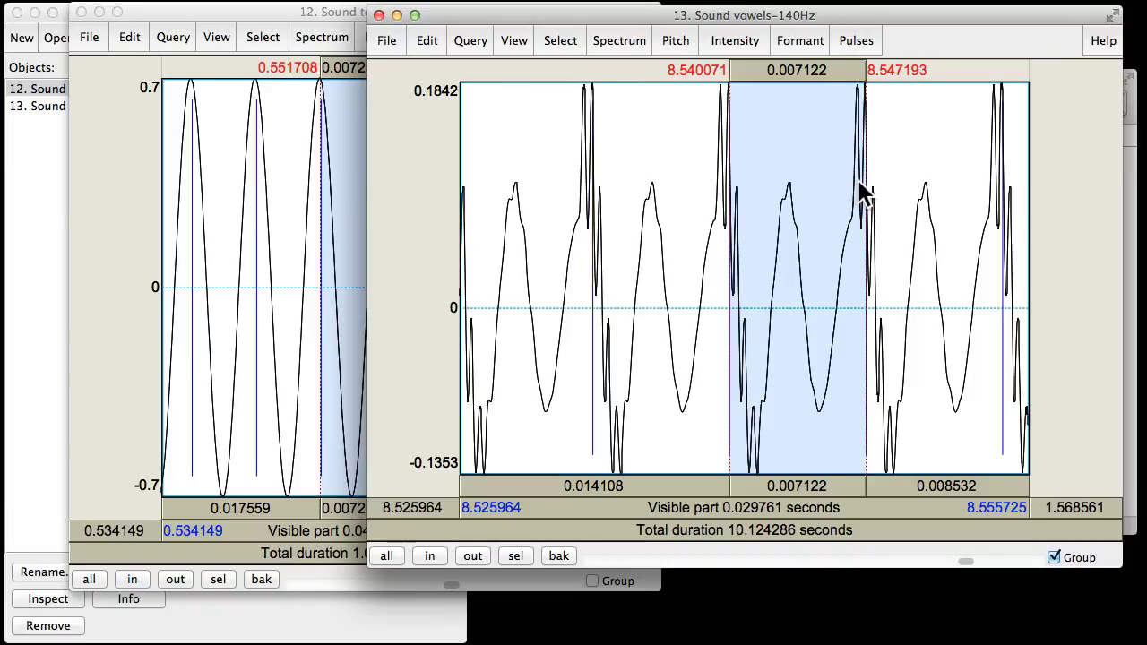
Show the whole sound and select each vowel region, ending on the middle vowel at 4.07–5.29 s.
key(super+a)
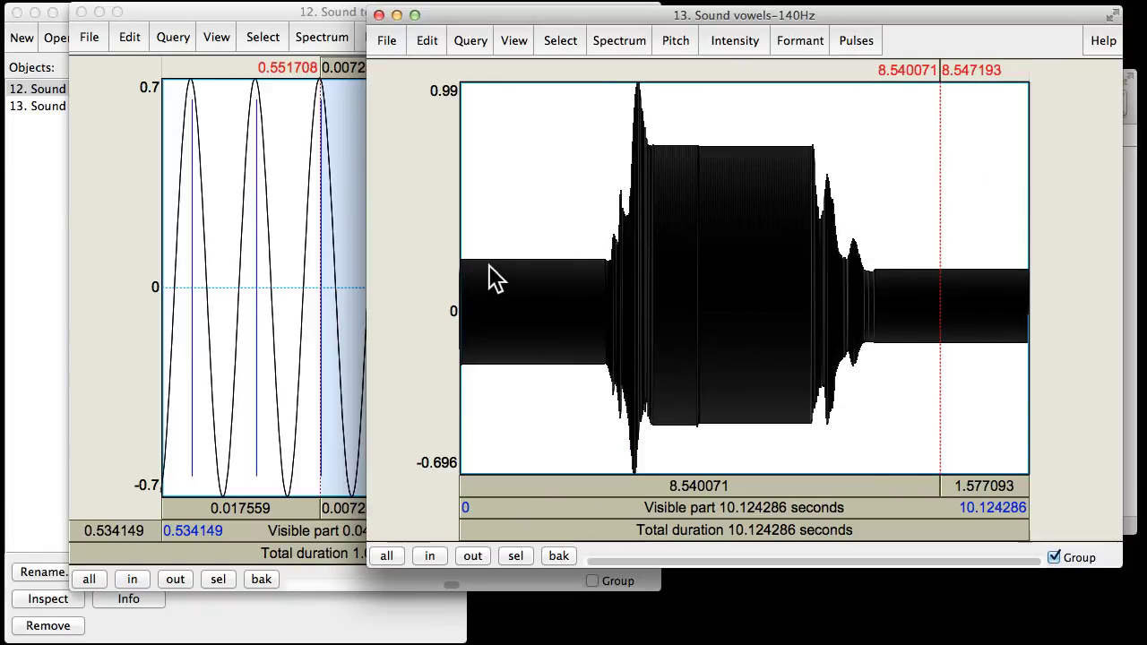
drag(475, 269, 616, 286)
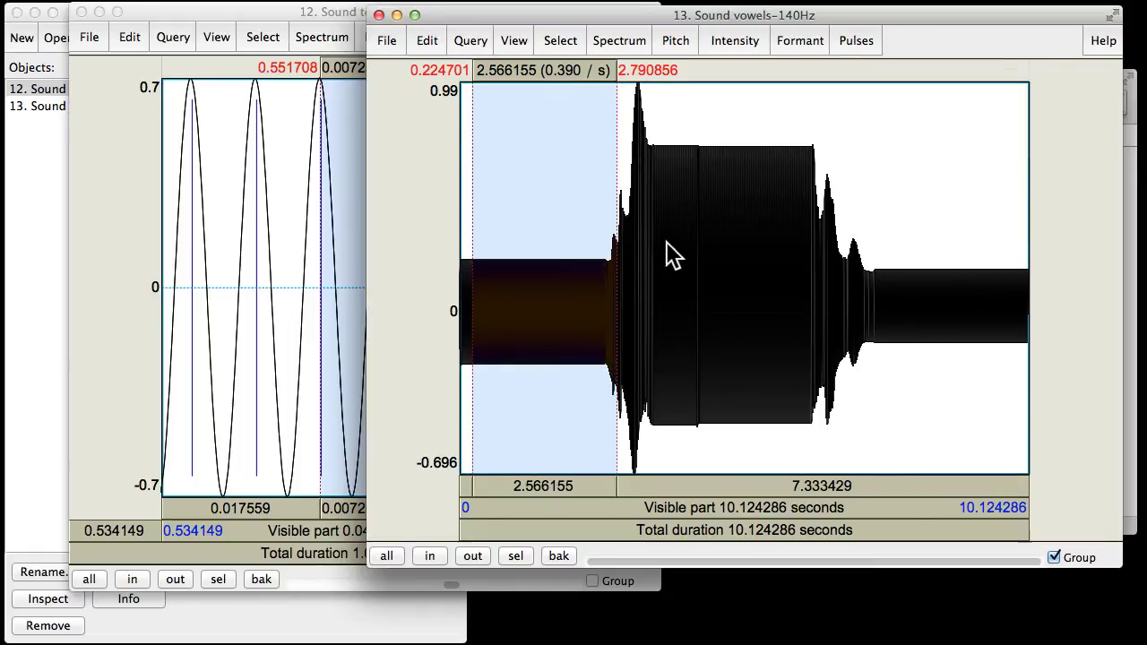
drag(650, 240, 1027, 316)
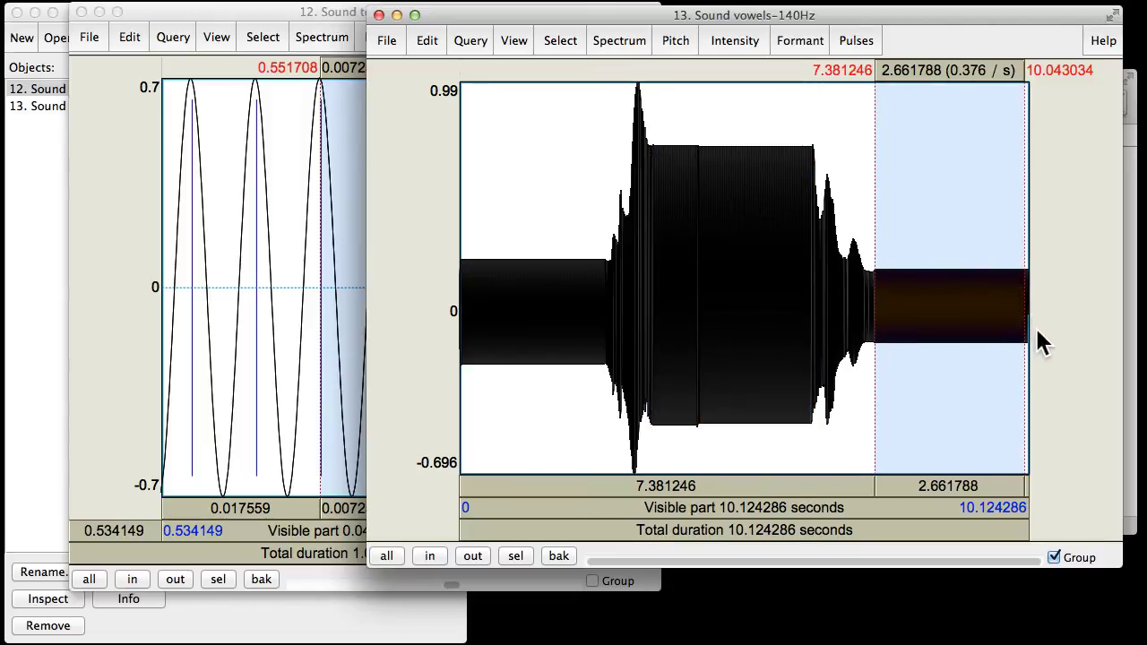
click(771, 276)
drag(684, 159, 784, 217)
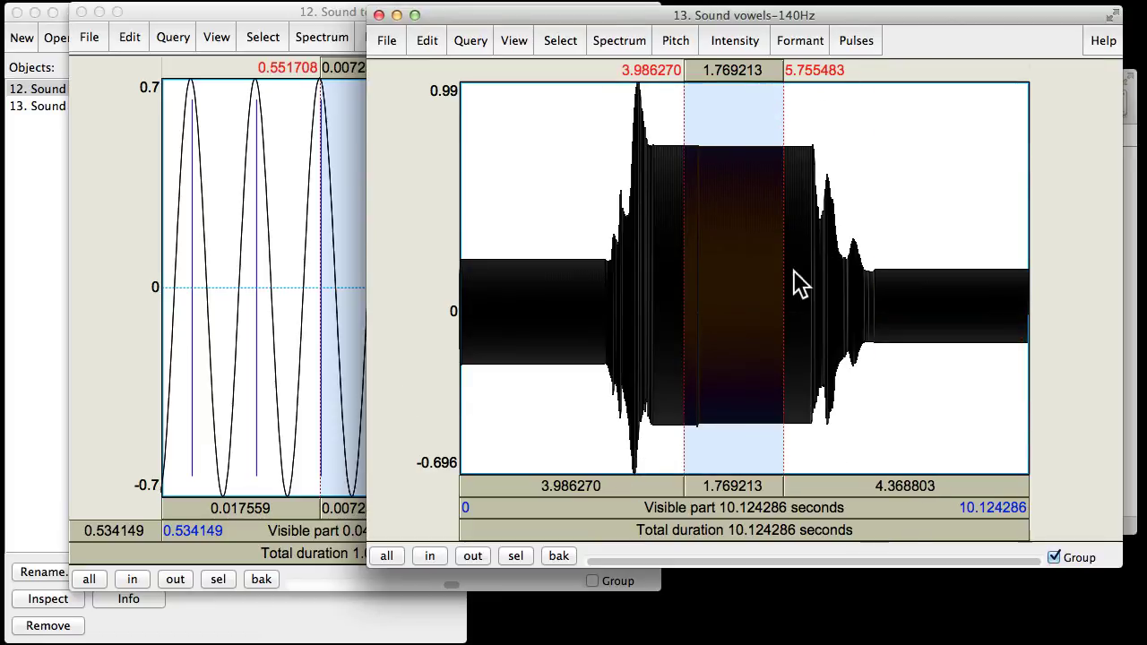
drag(912, 309, 1000, 323)
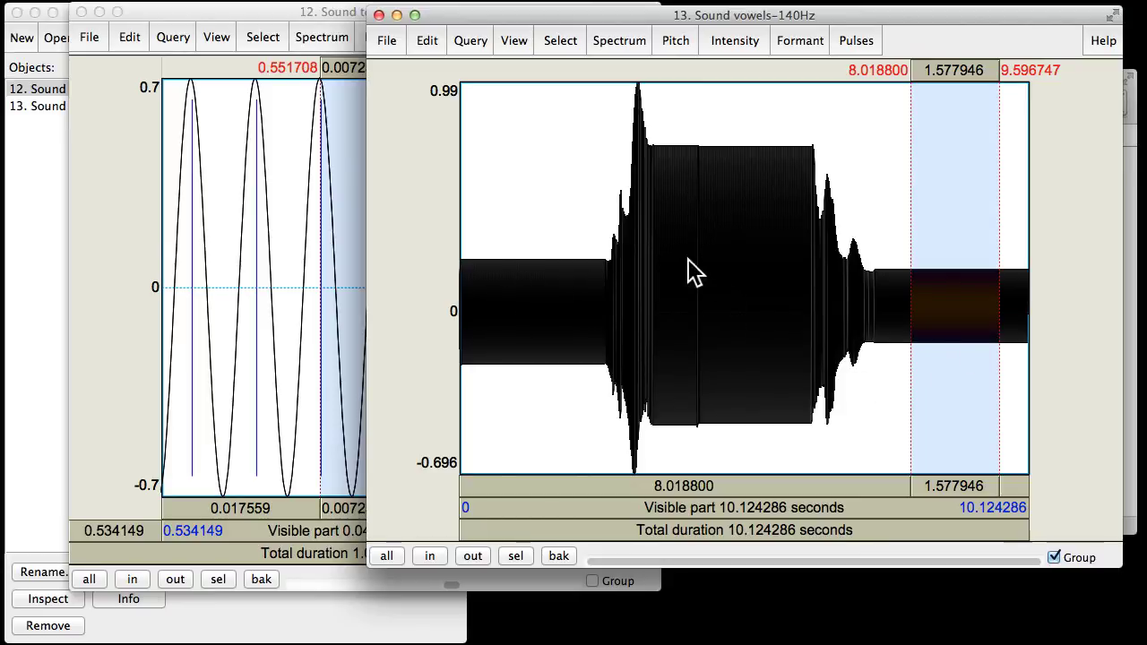
drag(689, 260, 822, 303)
Zoom into the middle vowel and mark one 0.008 s period.
key(super+n)
key(super+n)
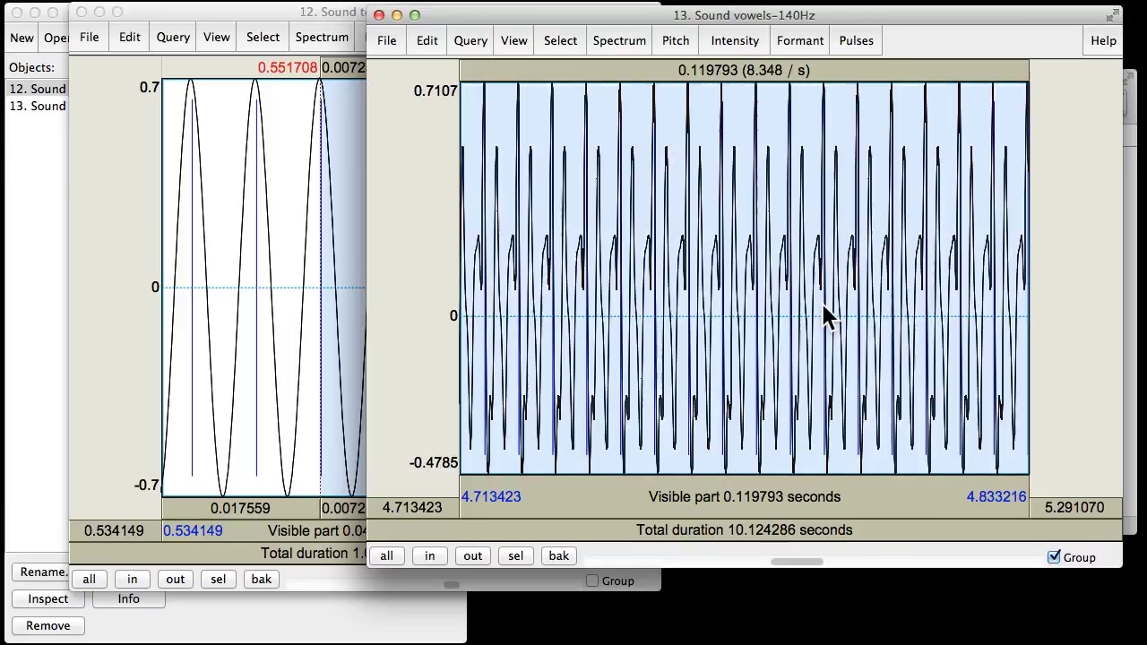
drag(725, 287, 821, 303)
key(super+n)
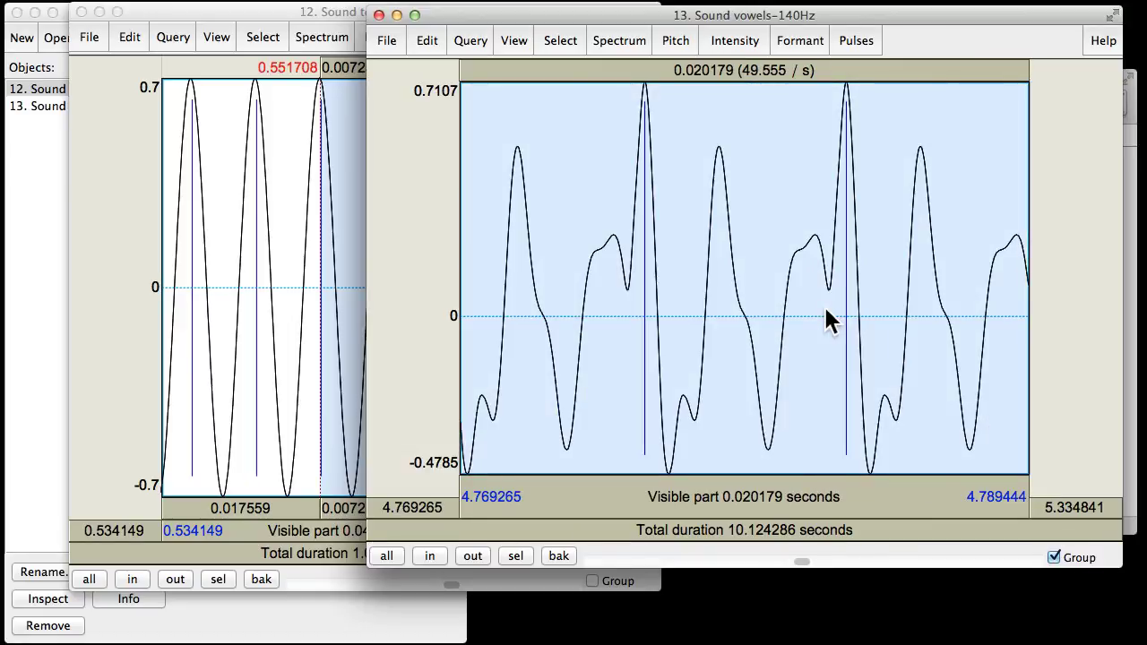
key(super+o)
key(super+o)
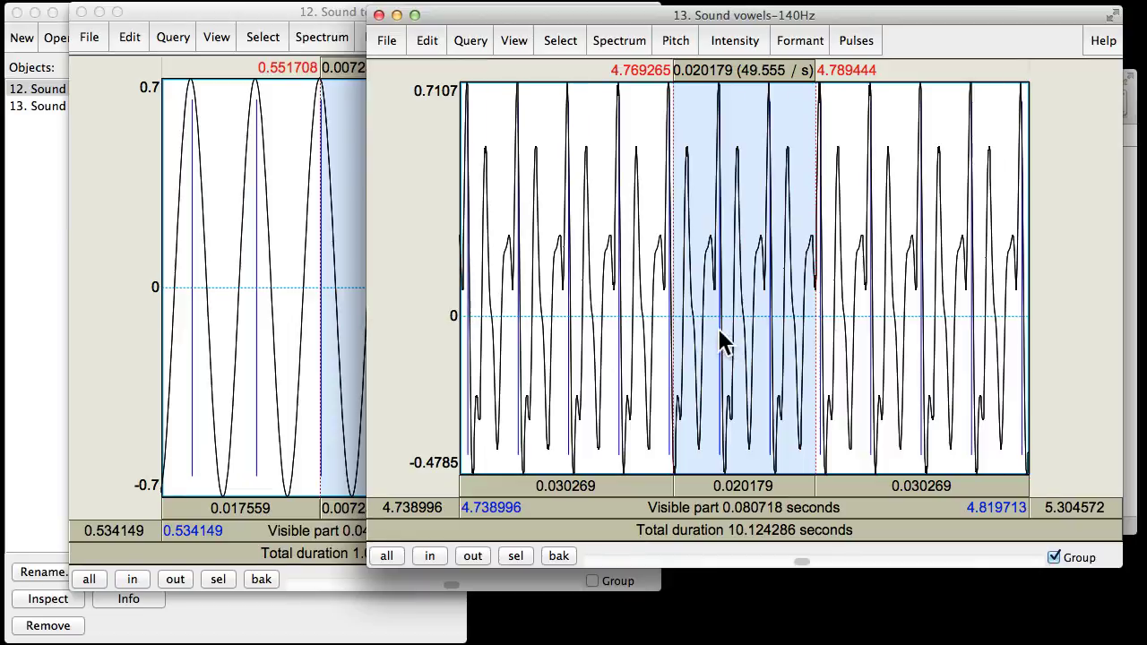
drag(722, 333, 772, 386)
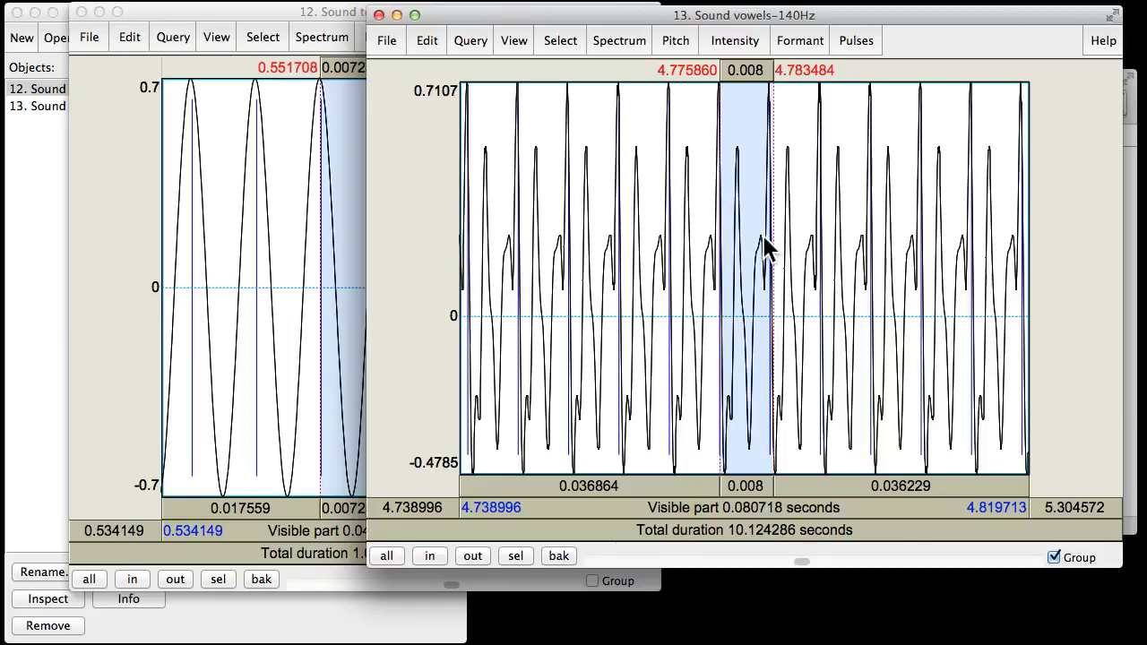
Zoom the first vowel from 1.04–1.93 s down to 0.0105 s spanning two peaks.
key(super+a)
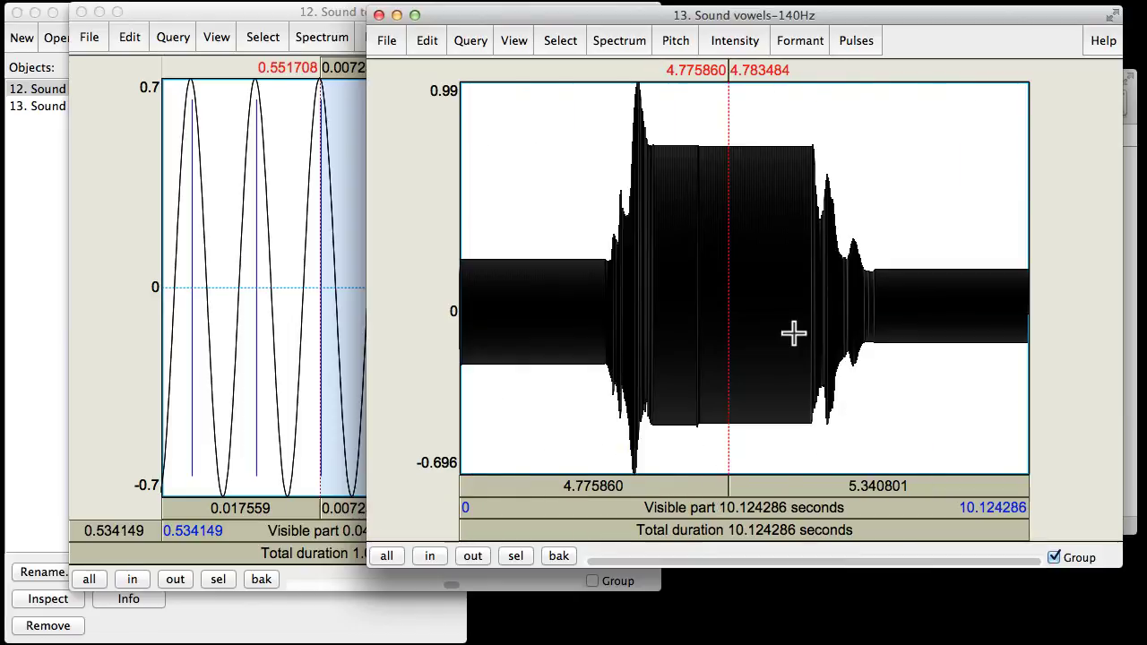
drag(518, 327, 568, 322)
key(super+n)
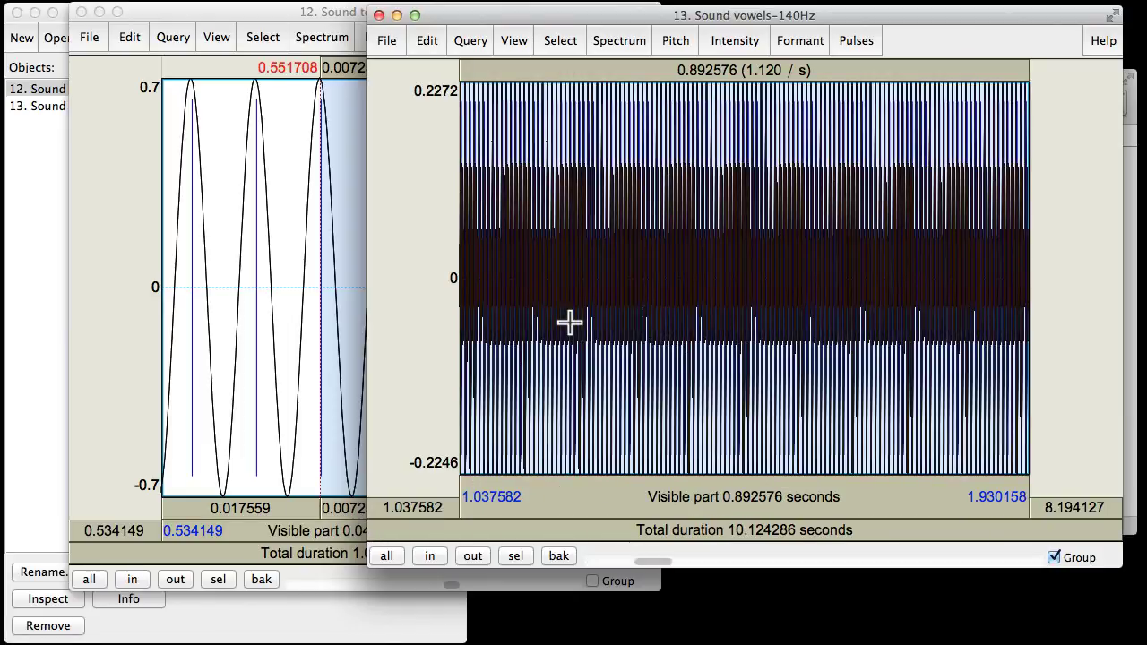
drag(579, 283, 663, 339)
key(super+n)
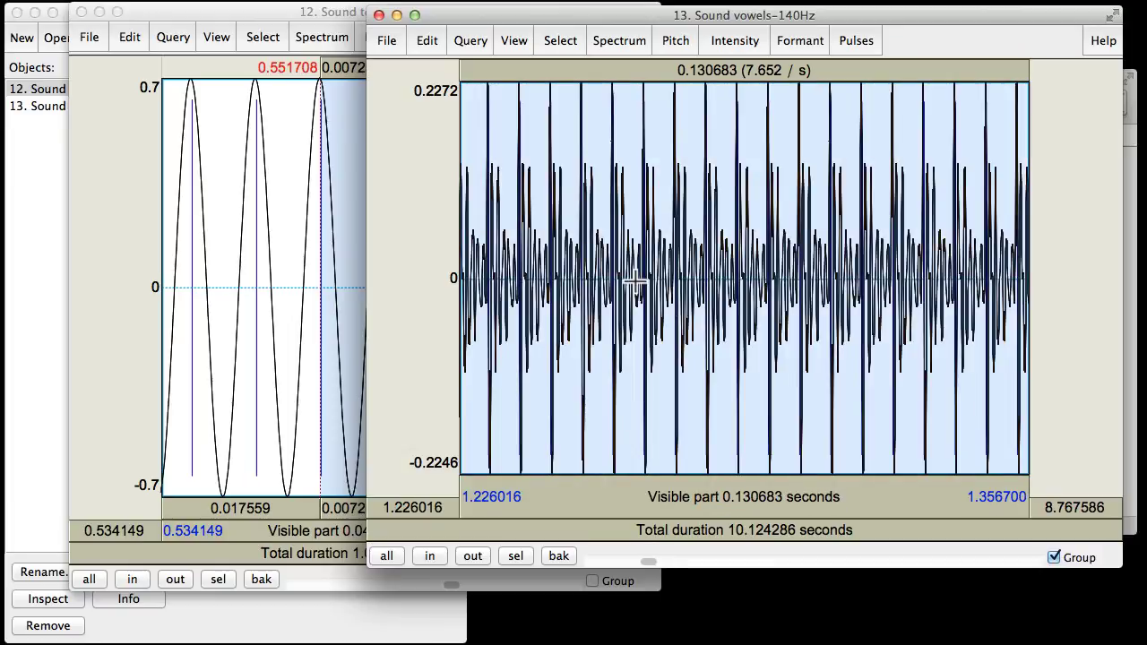
drag(638, 282, 681, 296)
key(super+n)
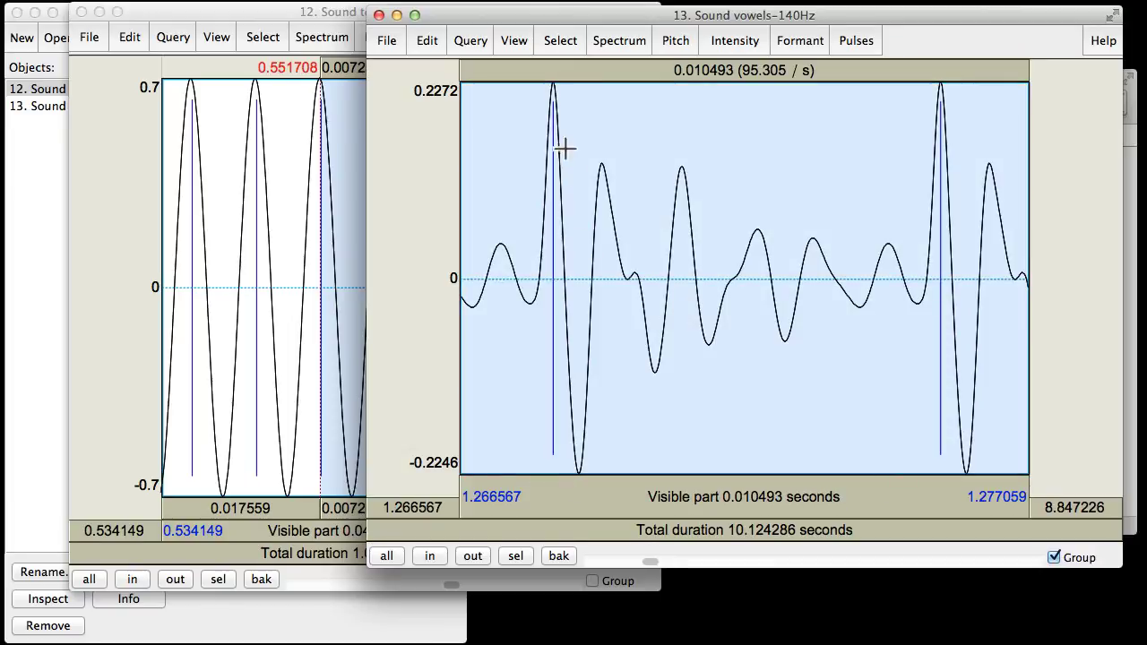